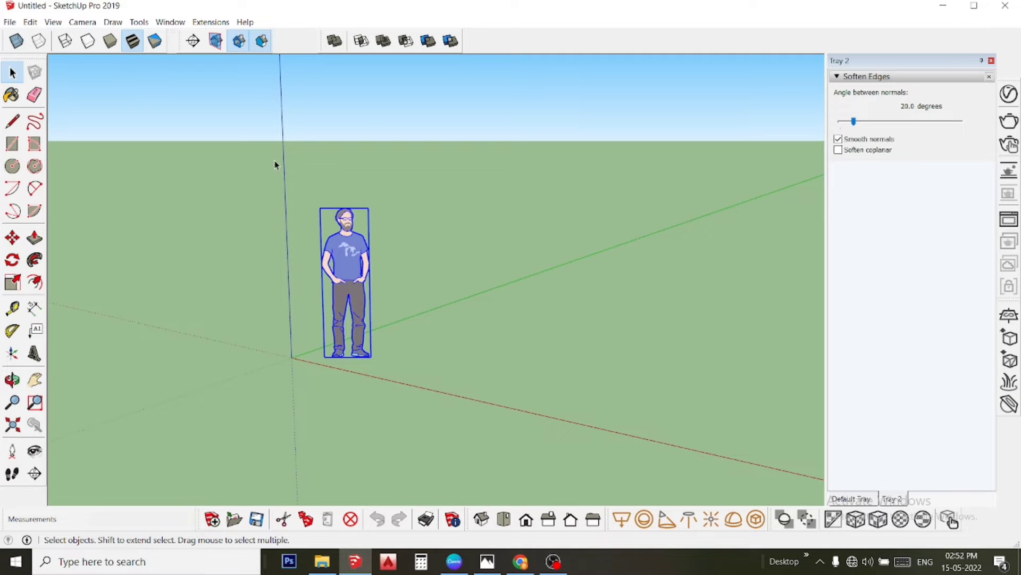
Step: Delete the scale figure and draw an upright circle face of radius 1
{"action": "key", "text": "Delete"}
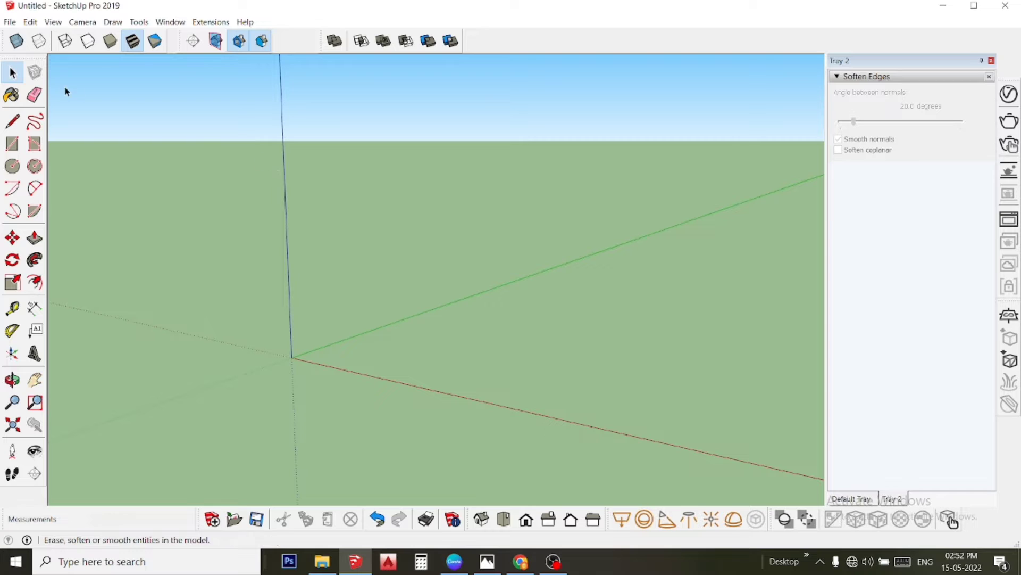
{"action": "left_click", "coordinate": [11, 167]}
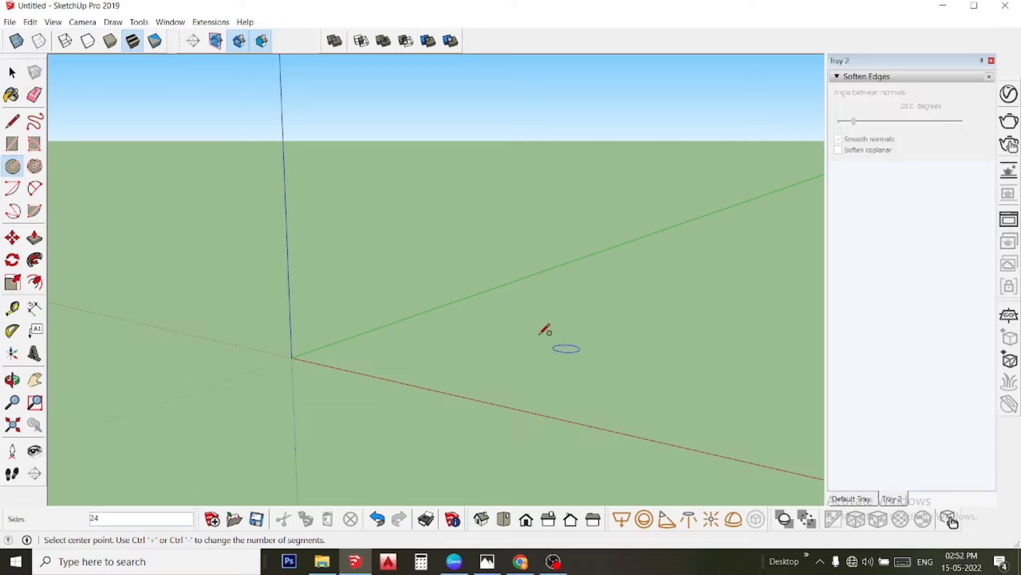
{"action": "left_click", "coordinate": [463, 321]}
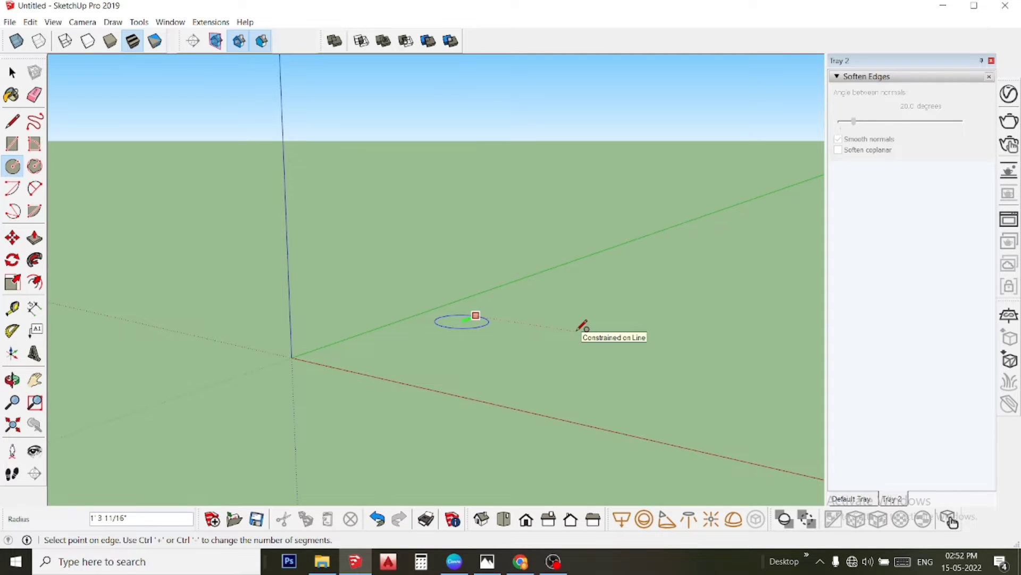
{"action": "key", "text": "Escape"}
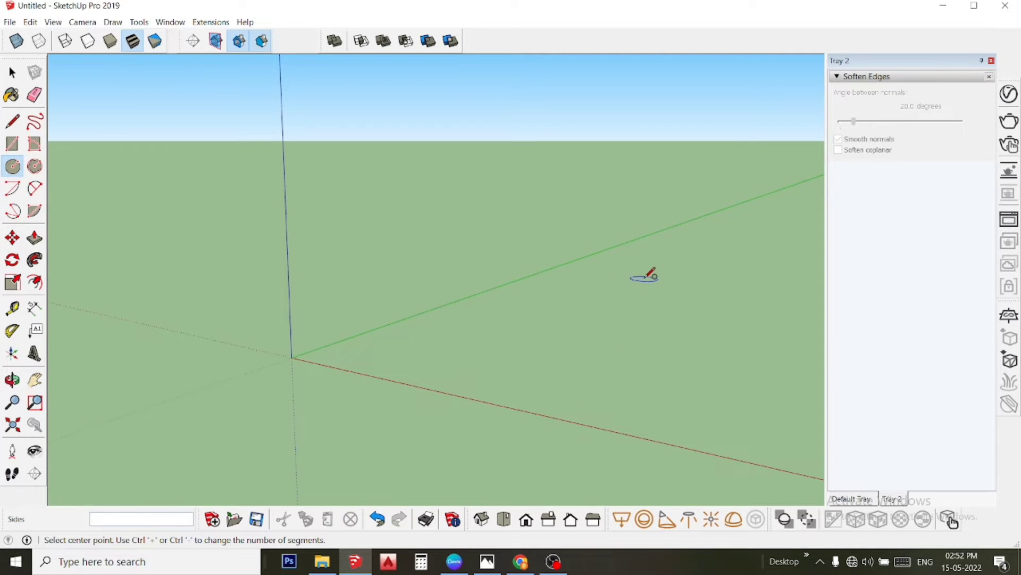
{"action": "left_click", "coordinate": [534, 332]}
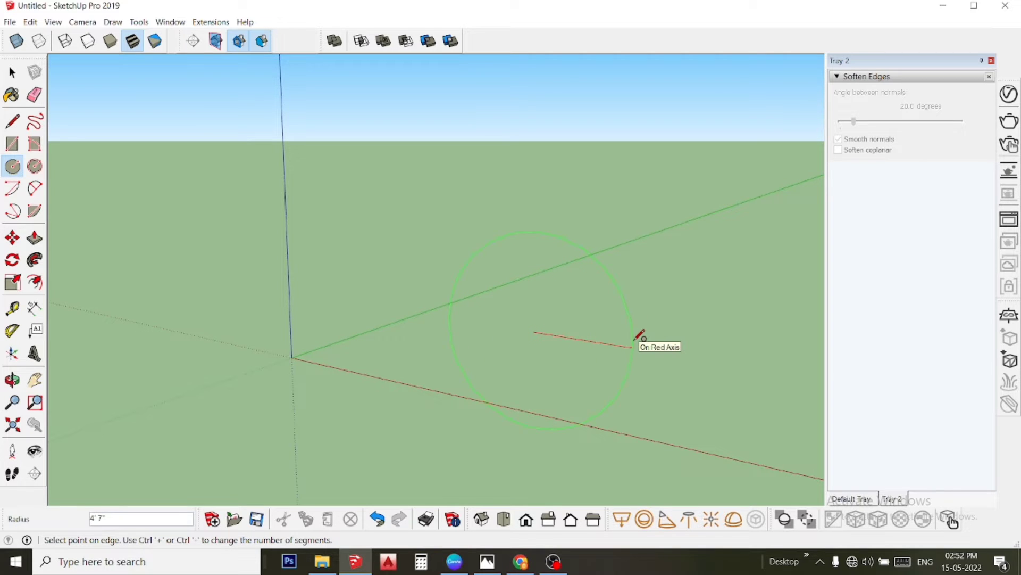
{"action": "key", "text": "Escape"}
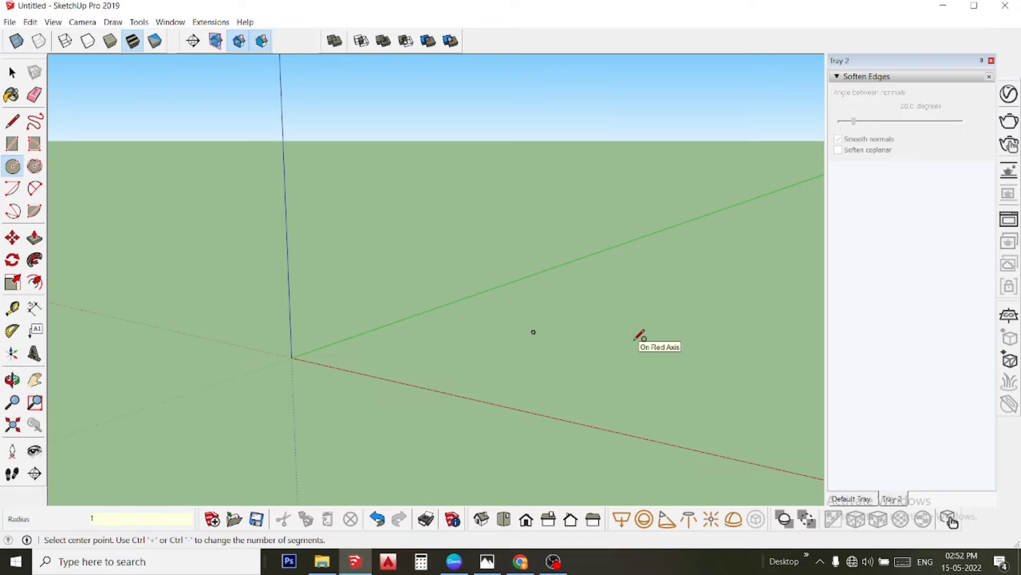
{"action": "scroll", "coordinate": [543, 340], "scroll_direction": "up", "scroll_amount": 2}
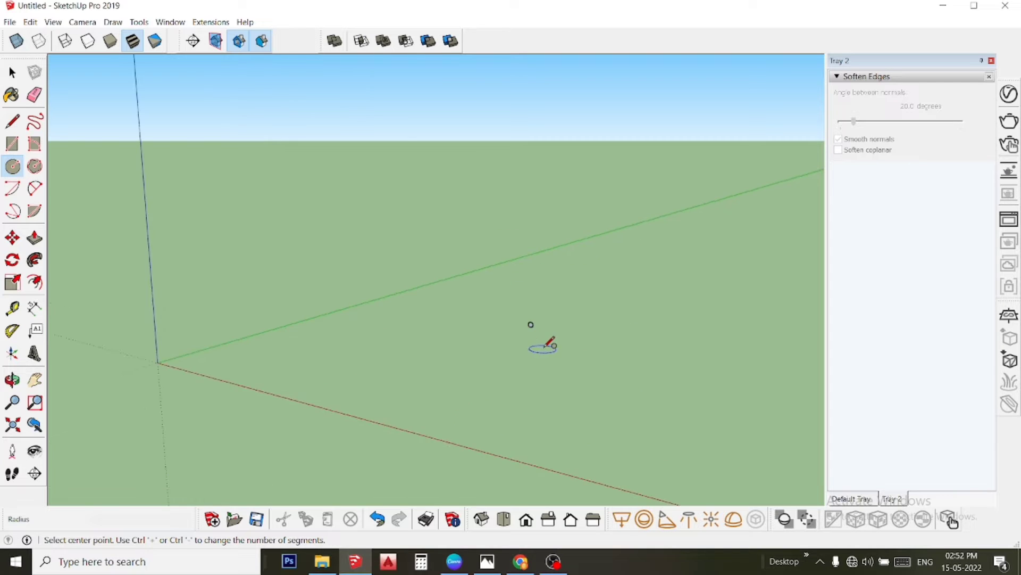
{"action": "scroll", "coordinate": [550, 334], "scroll_direction": "up", "scroll_amount": 2}
{"action": "scroll", "coordinate": [554, 319], "scroll_direction": "up", "scroll_amount": 1}
{"action": "scroll", "coordinate": [543, 314], "scroll_direction": "up", "scroll_amount": 2}
{"action": "scroll", "coordinate": [532, 313], "scroll_direction": "up", "scroll_amount": 1}
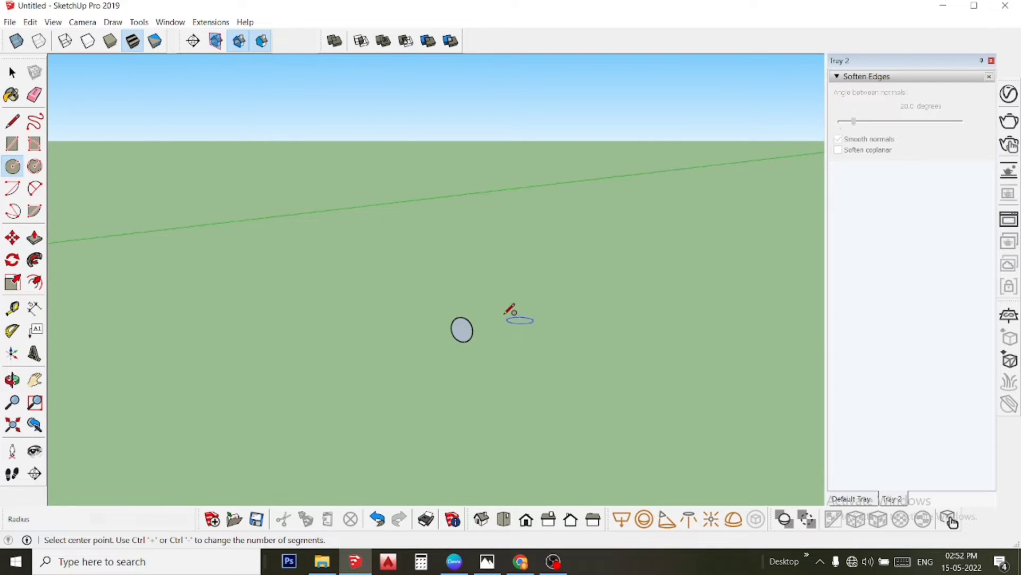
{"action": "scroll", "coordinate": [500, 319], "scroll_direction": "up", "scroll_amount": 2}
{"action": "scroll", "coordinate": [452, 351], "scroll_direction": "up", "scroll_amount": 2}
{"action": "scroll", "coordinate": [428, 373], "scroll_direction": "up", "scroll_amount": 2}
{"action": "scroll", "coordinate": [424, 376], "scroll_direction": "up", "scroll_amount": 1}
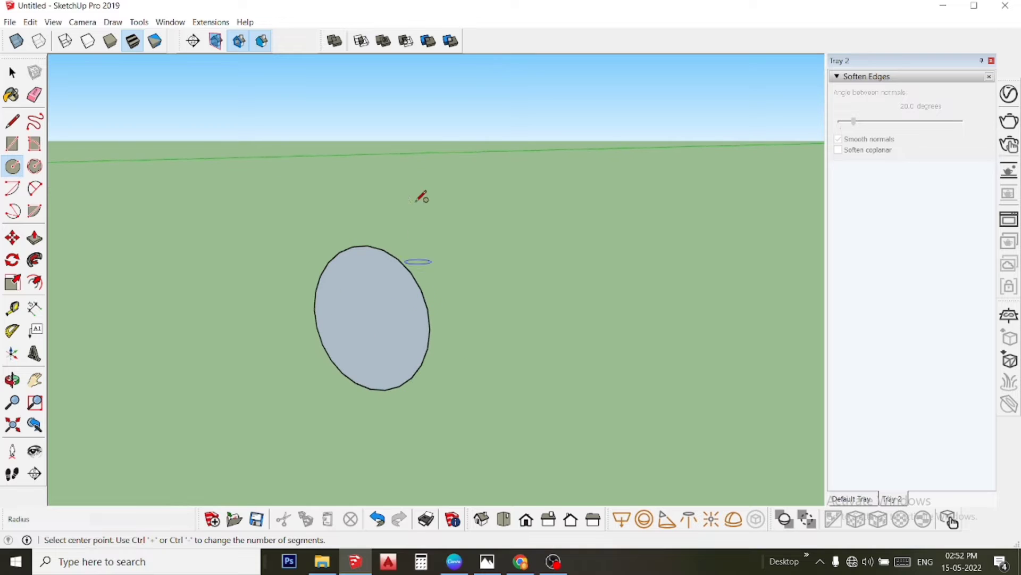
Step: Draw lines from the circle centre: 2 along green, 4 along red, 2 along green
{"action": "left_click", "coordinate": [12, 122]}
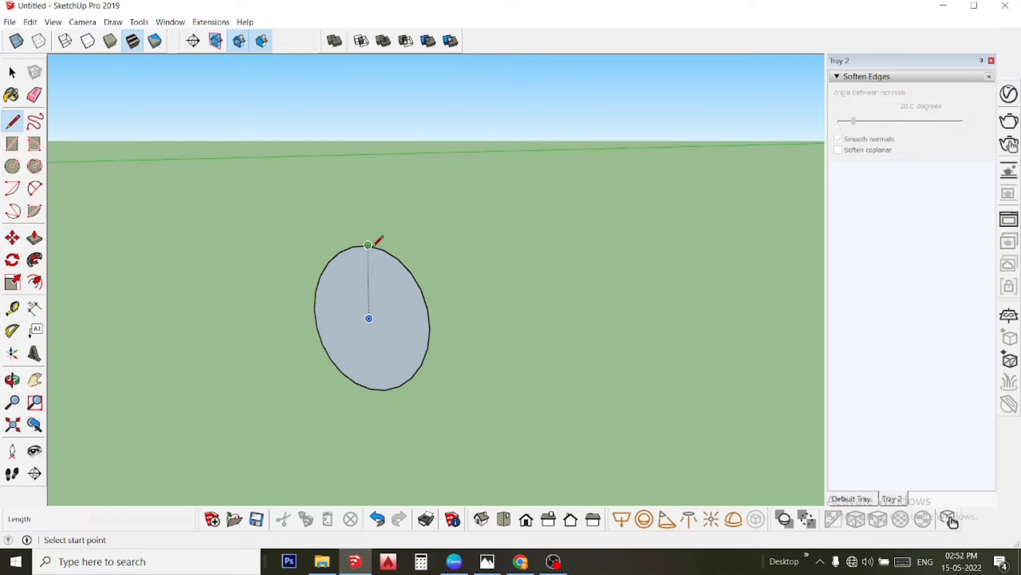
{"action": "left_click", "coordinate": [369, 319]}
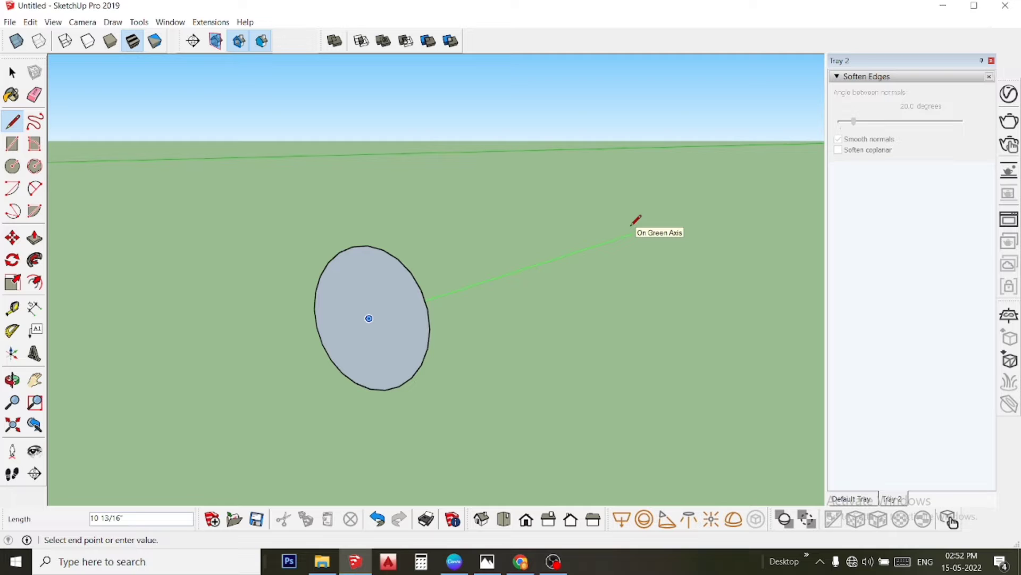
{"action": "key", "text": "Return"}
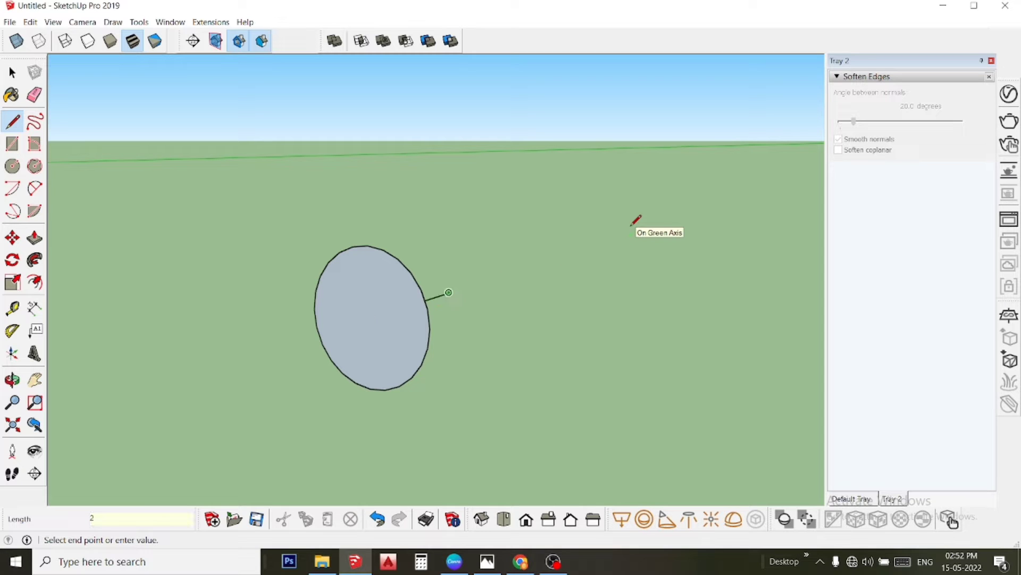
{"action": "scroll", "coordinate": [231, 340], "scroll_direction": "down", "scroll_amount": 1}
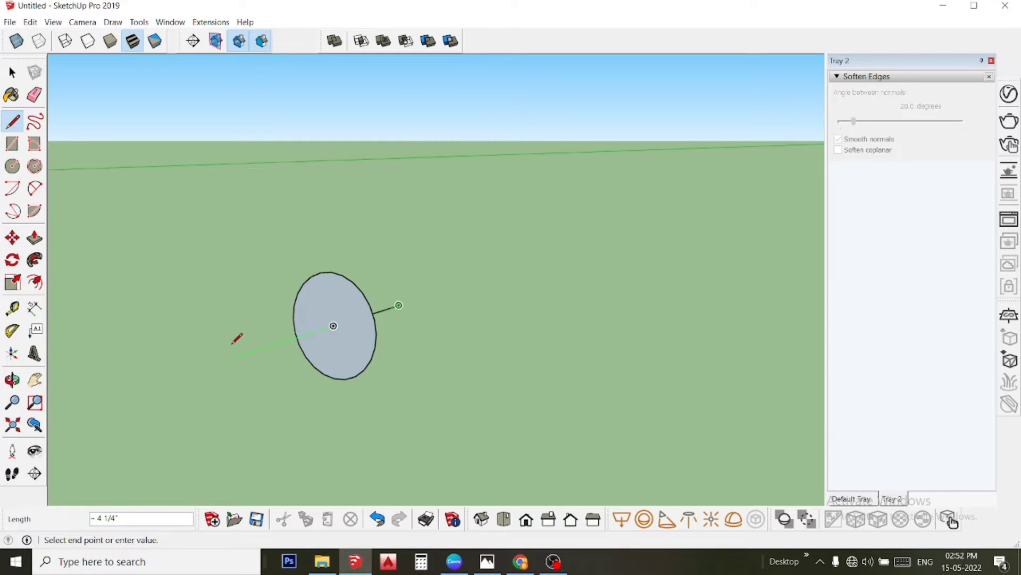
{"action": "scroll", "coordinate": [234, 340], "scroll_direction": "down", "scroll_amount": 1}
{"action": "middle_click_drag", "start_coordinate": [462, 370], "coordinate": [489, 364]}
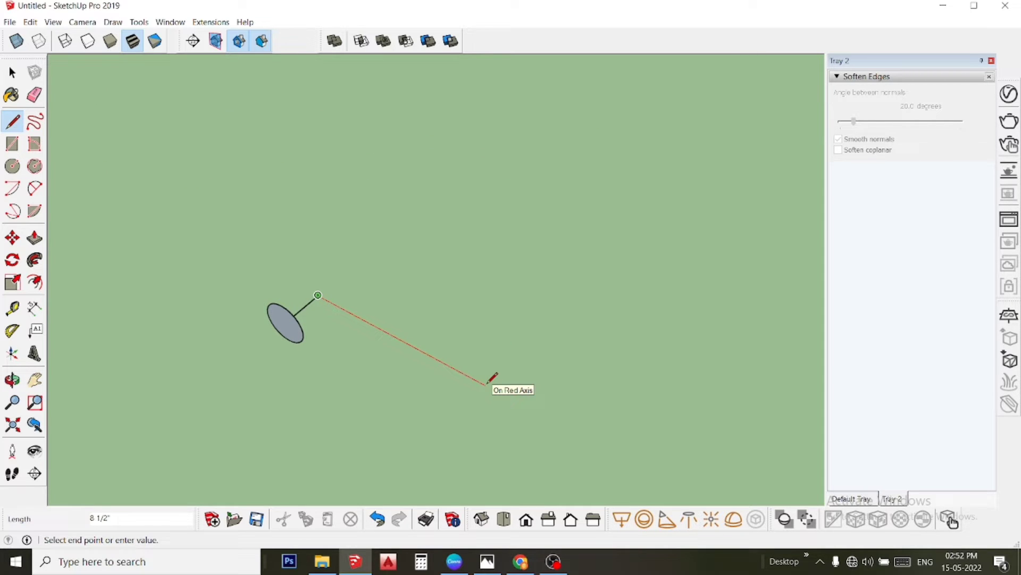
{"action": "type", "text": "4"}
{"action": "key", "text": "Return"}
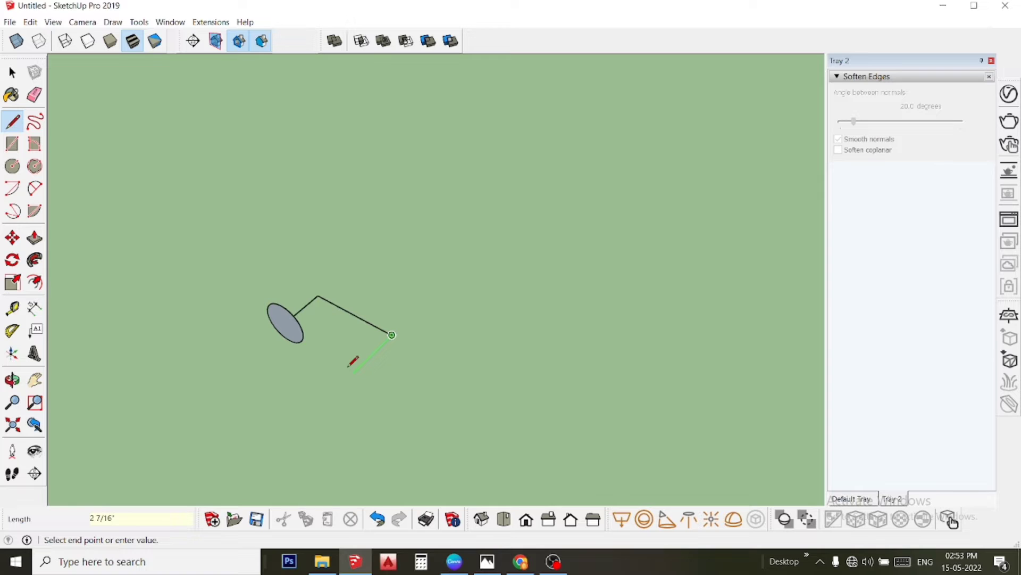
{"action": "type", "text": "2"}
{"action": "key", "text": "Return"}
{"action": "key", "text": "space"}
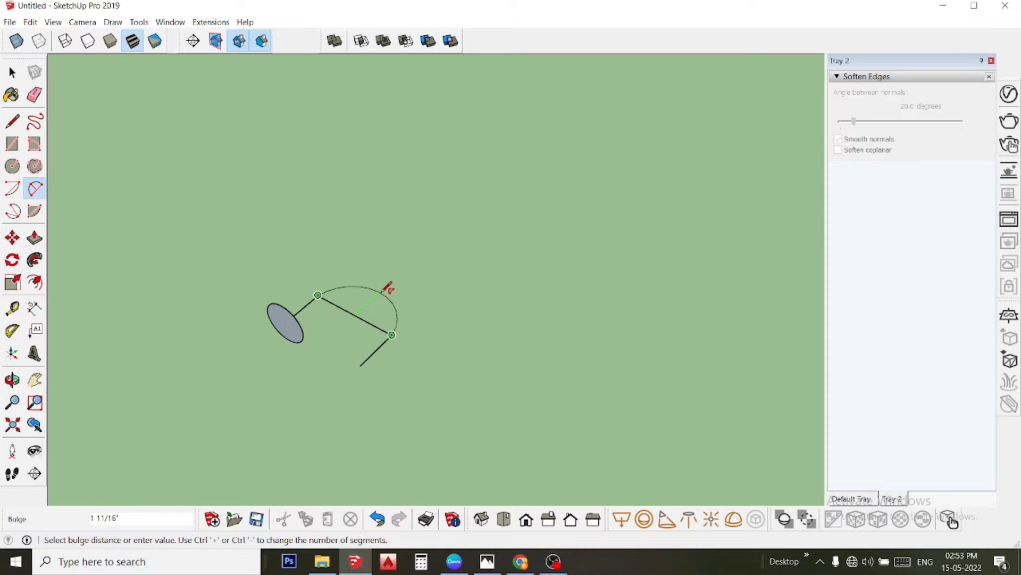
Step: Orbit around the path and switch to Top view looking straight down
{"action": "right_click", "coordinate": [394, 328]}
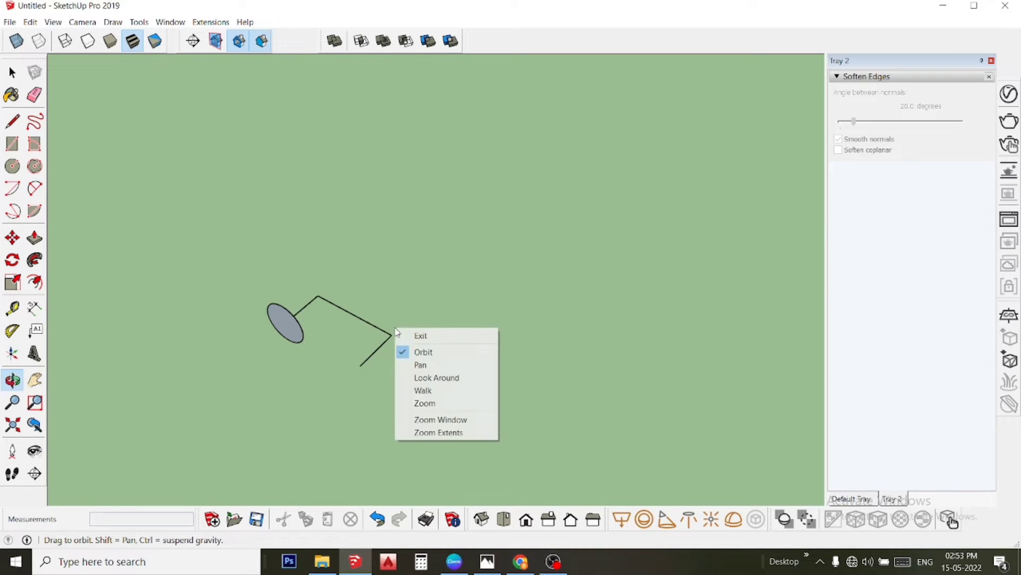
{"action": "left_click", "coordinate": [444, 335]}
{"action": "middle_click_drag", "start_coordinate": [354, 298], "coordinate": [449, 452]}
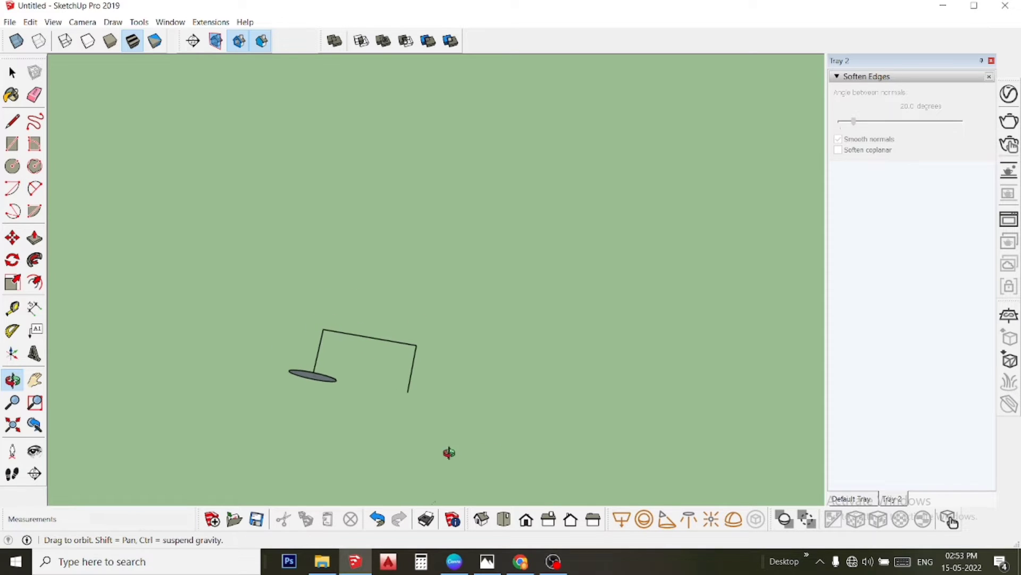
{"action": "mouse_move", "coordinate": [399, 388]}
{"action": "middle_mouse_down"}
{"action": "mouse_move", "coordinate": [391, 480]}
{"action": "mouse_move", "coordinate": [422, 433]}
{"action": "middle_mouse_up"}
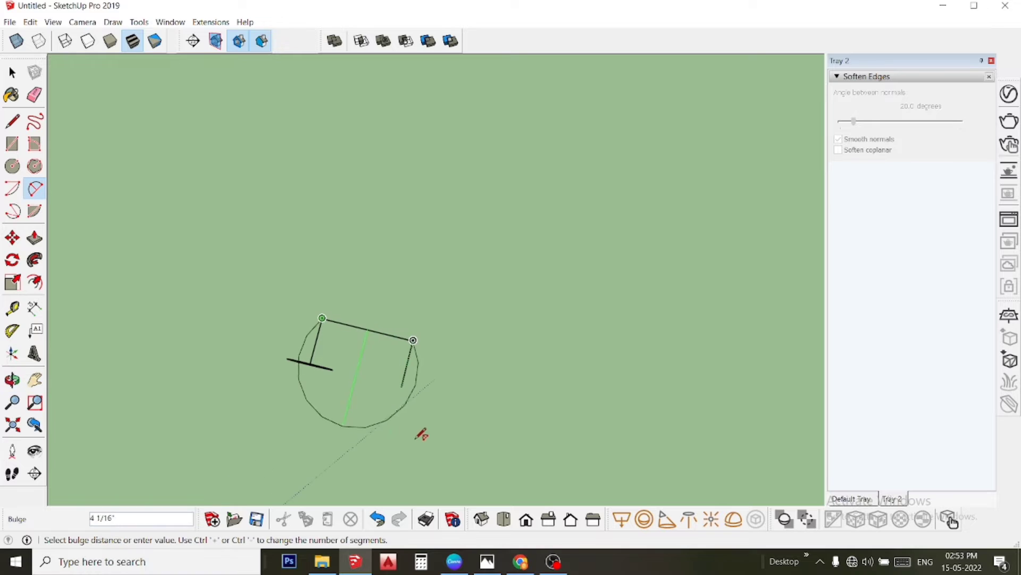
{"action": "left_click", "coordinate": [503, 519]}
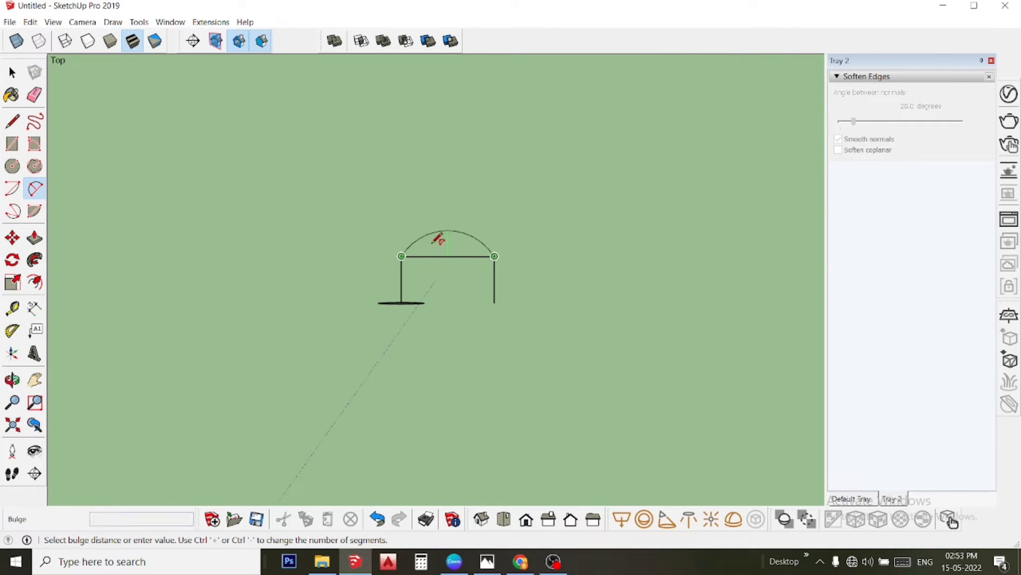
Step: Replace the middle line with a semicircle arc, erasing the chord and face
{"action": "left_click", "coordinate": [451, 209]}
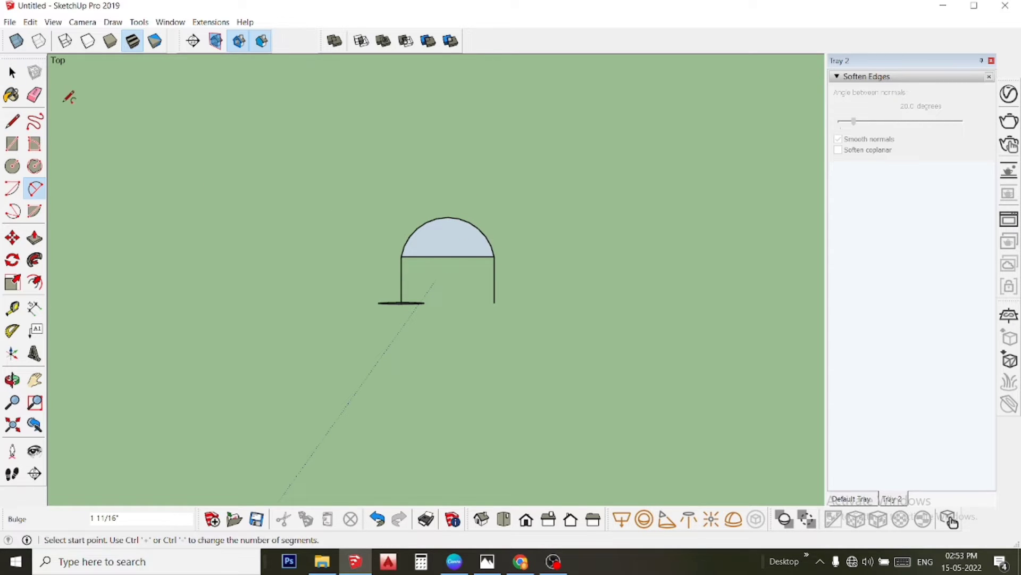
{"action": "left_click", "coordinate": [35, 95]}
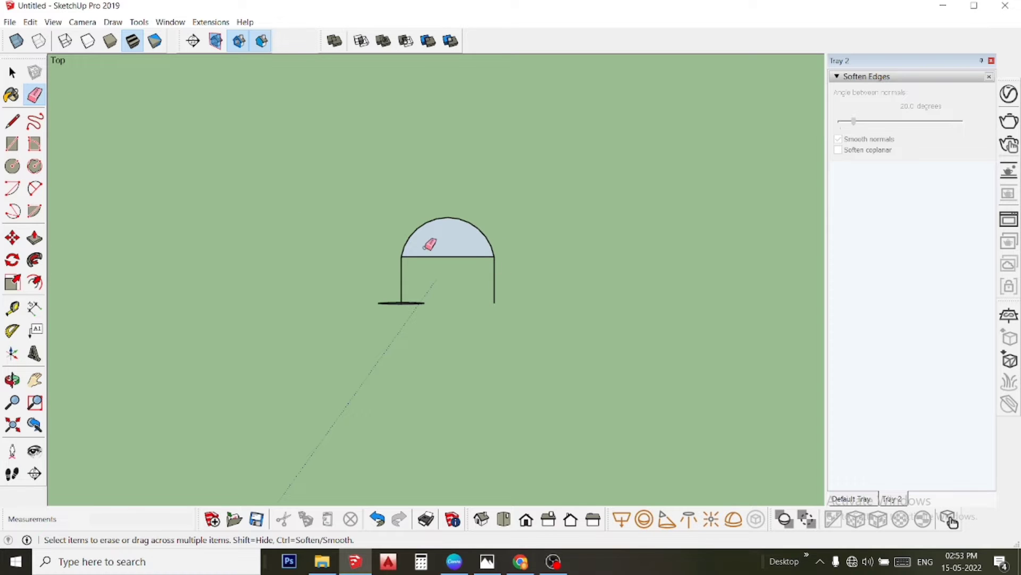
{"action": "left_click_drag", "start_coordinate": [434, 248], "coordinate": [440, 271]}
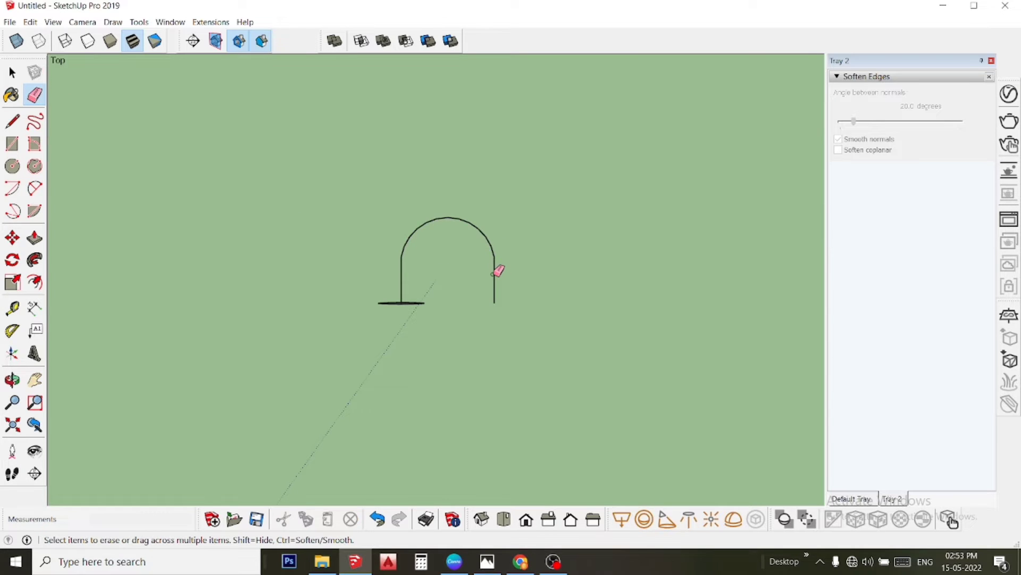
{"action": "key", "text": "space"}
Step: Rotate-copy the arch 180° about its end to form a closed oval loop
{"action": "left_click_drag", "start_coordinate": [285, 166], "coordinate": [280, 162]}
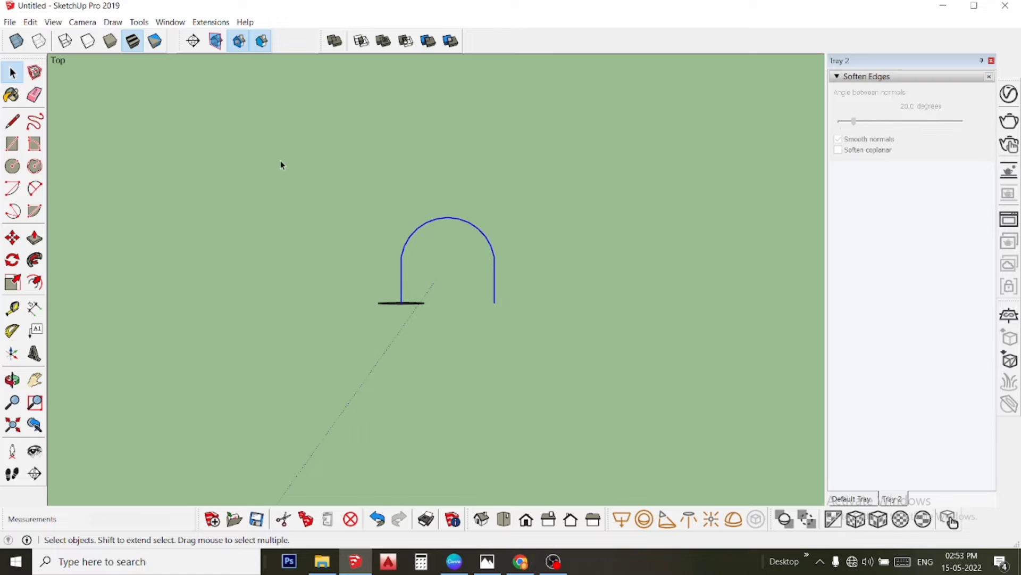
{"action": "middle_click_drag", "start_coordinate": [495, 249], "coordinate": [147, 117]}
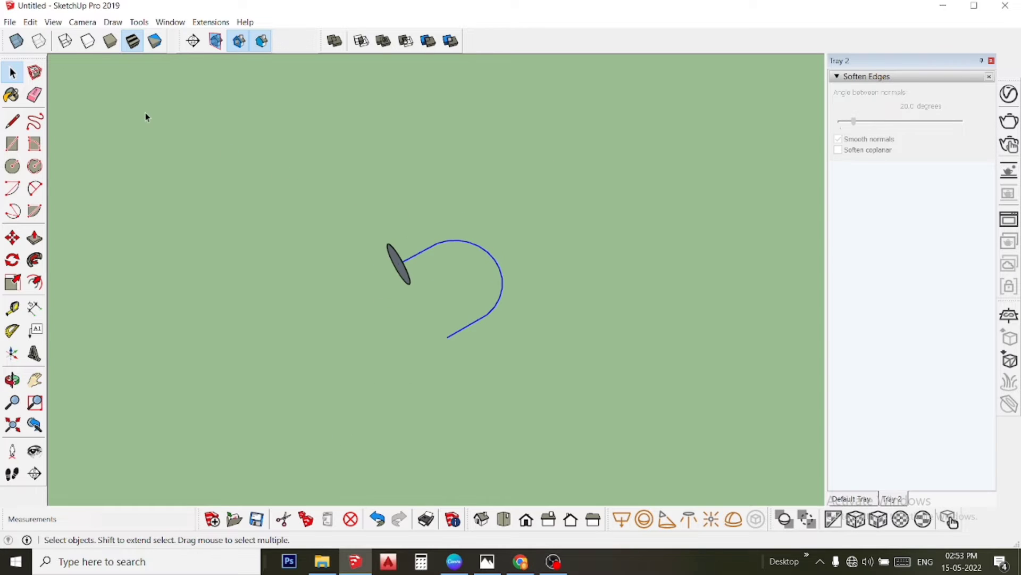
{"action": "left_click", "coordinate": [12, 259]}
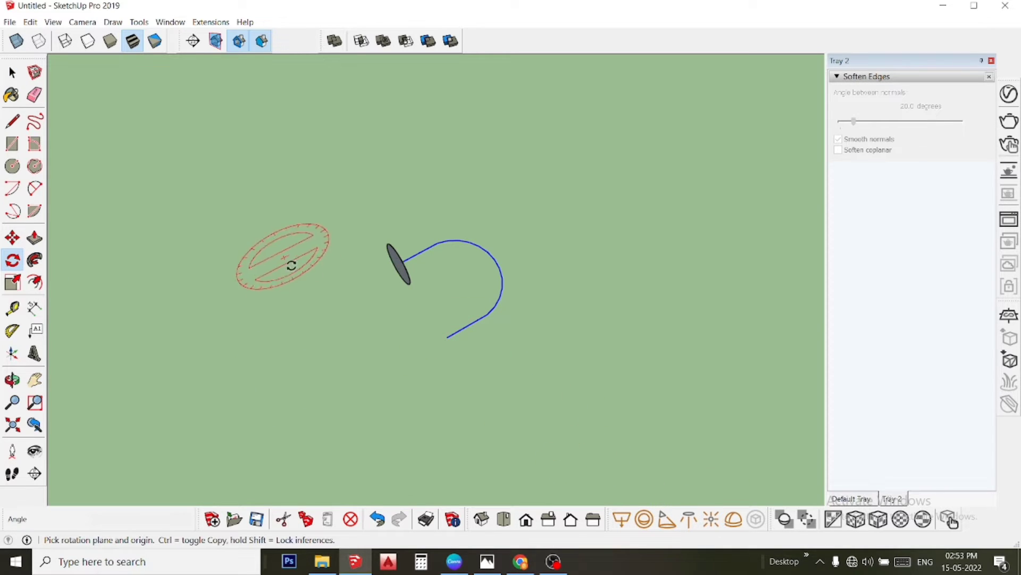
{"action": "middle_click_drag", "start_coordinate": [450, 350], "coordinate": [288, 226]}
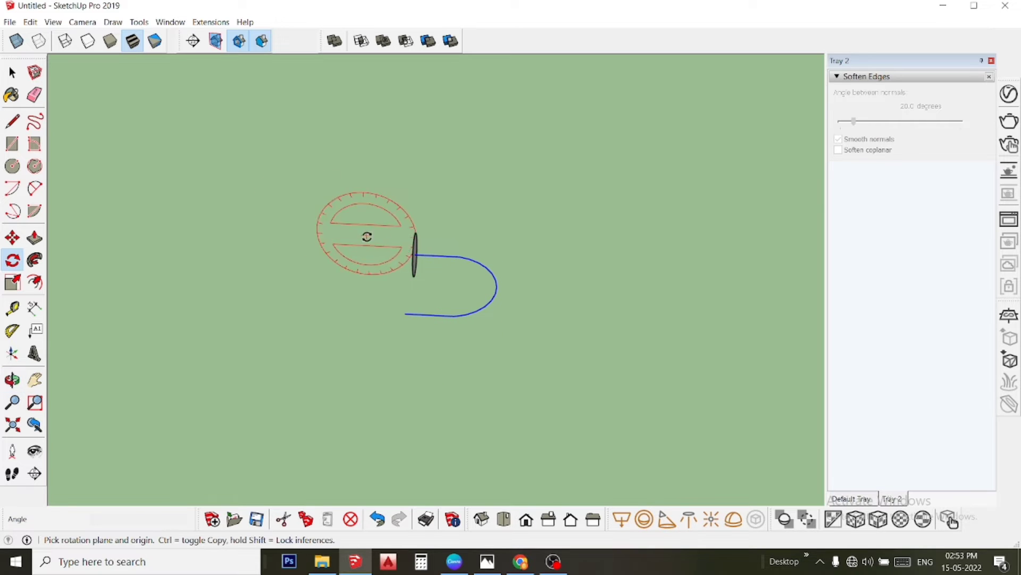
{"action": "left_click", "coordinate": [406, 315]}
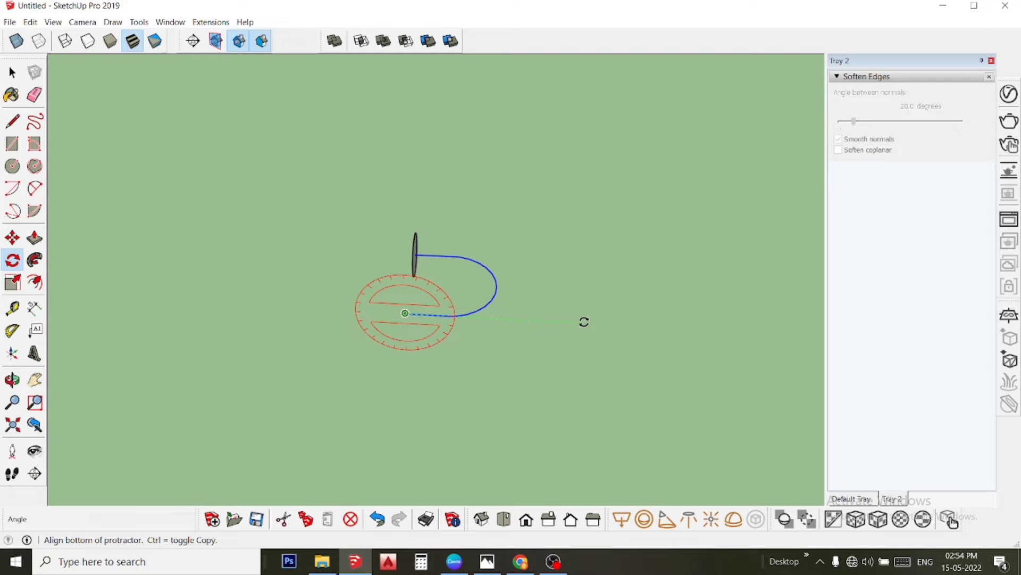
{"action": "left_click", "coordinate": [584, 321]}
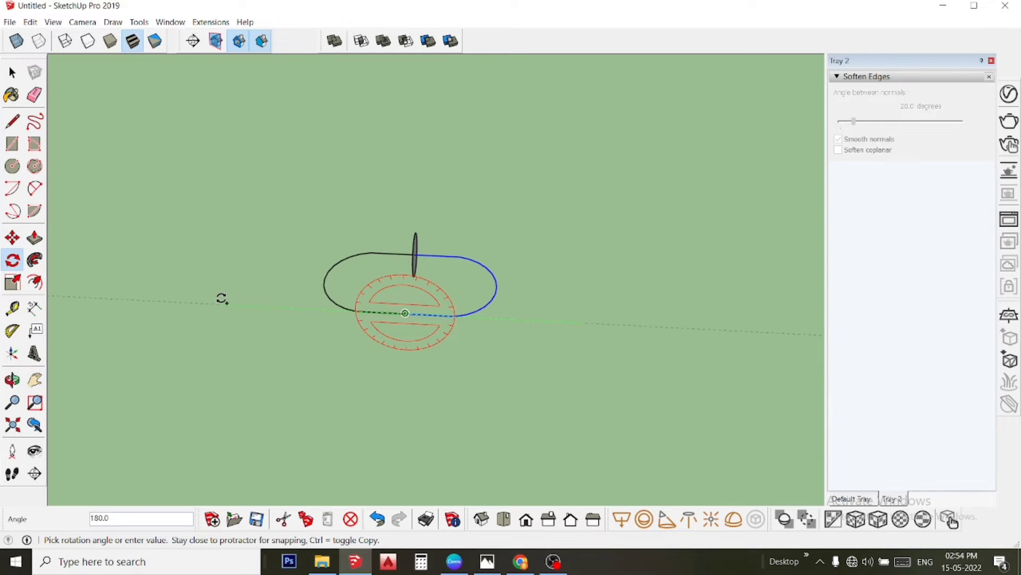
{"action": "left_click", "coordinate": [222, 299]}
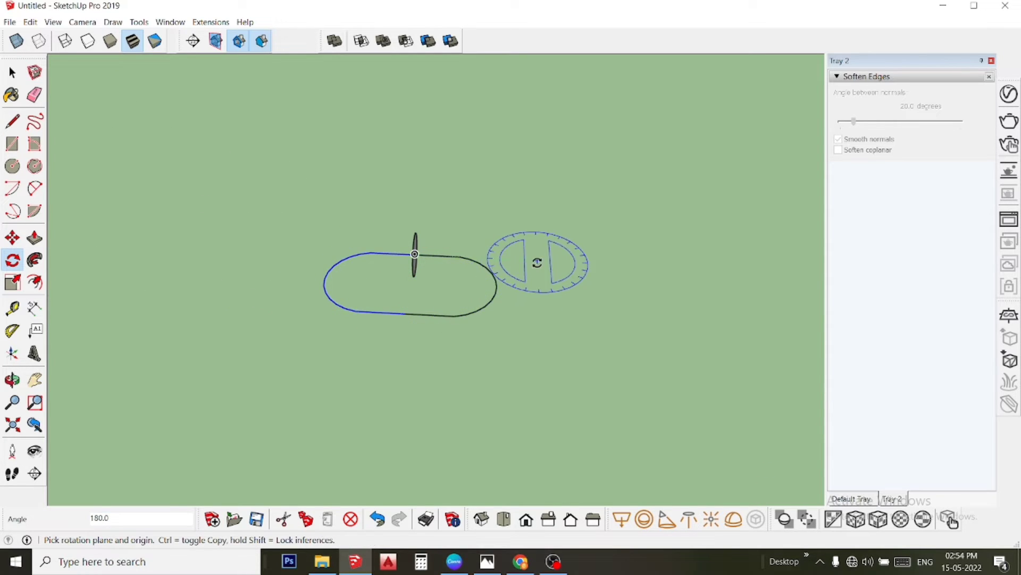
{"action": "key", "text": "space"}
{"action": "scroll", "coordinate": [349, 276], "scroll_direction": "up", "scroll_amount": 1}
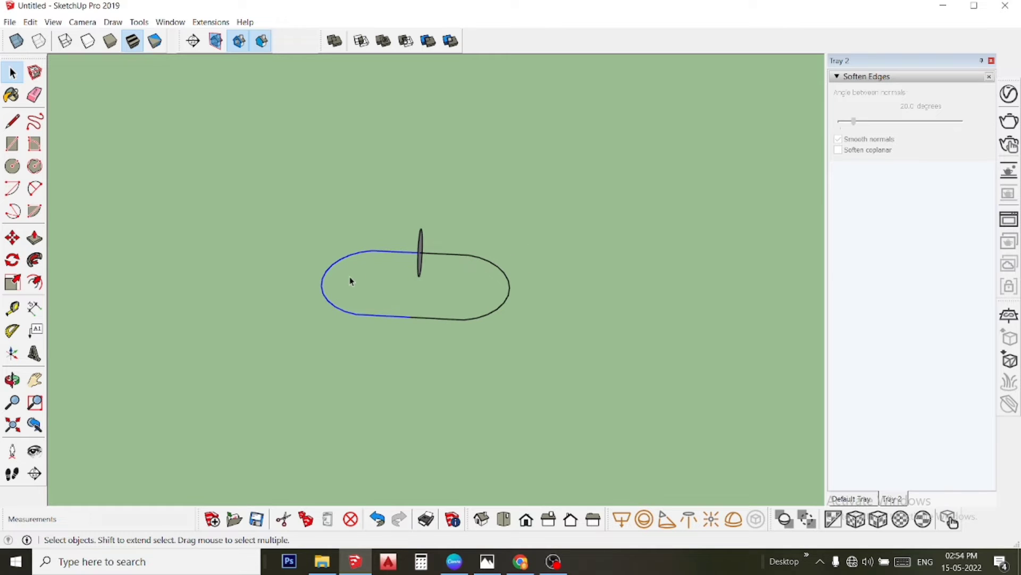
Step: Select all edges of the rounded oval path
{"action": "middle_click_drag", "start_coordinate": [338, 291], "coordinate": [566, 397]}
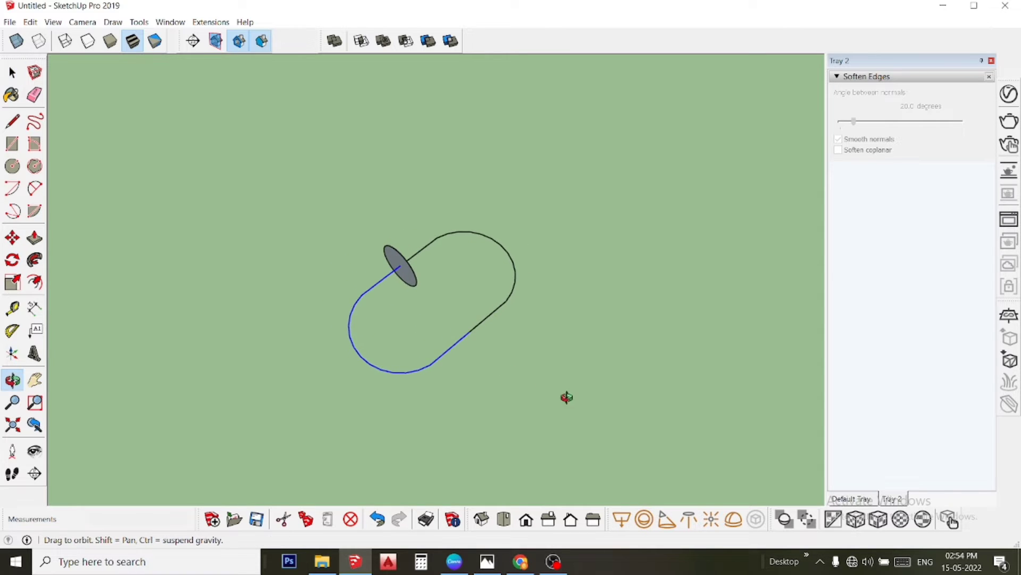
{"action": "scroll", "coordinate": [465, 379], "scroll_direction": "down", "scroll_amount": 1}
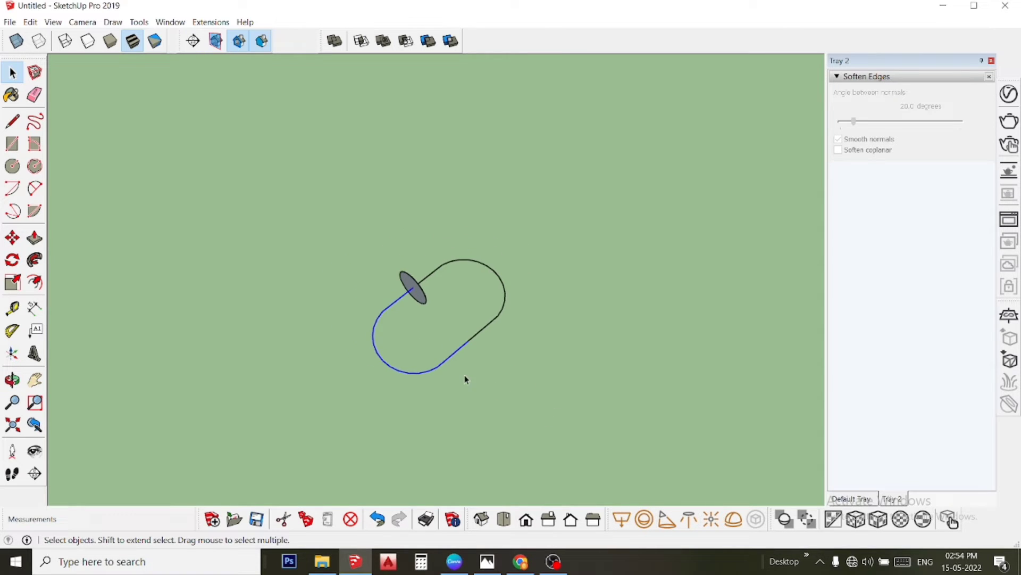
{"action": "left_click", "coordinate": [611, 293]}
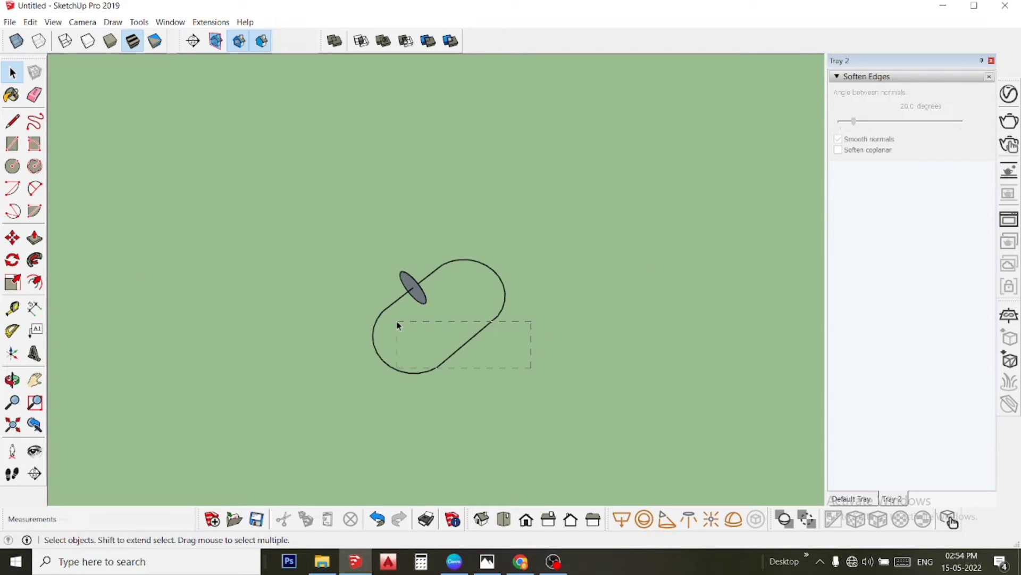
{"action": "left_click_drag", "start_coordinate": [397, 321], "coordinate": [397, 319]}
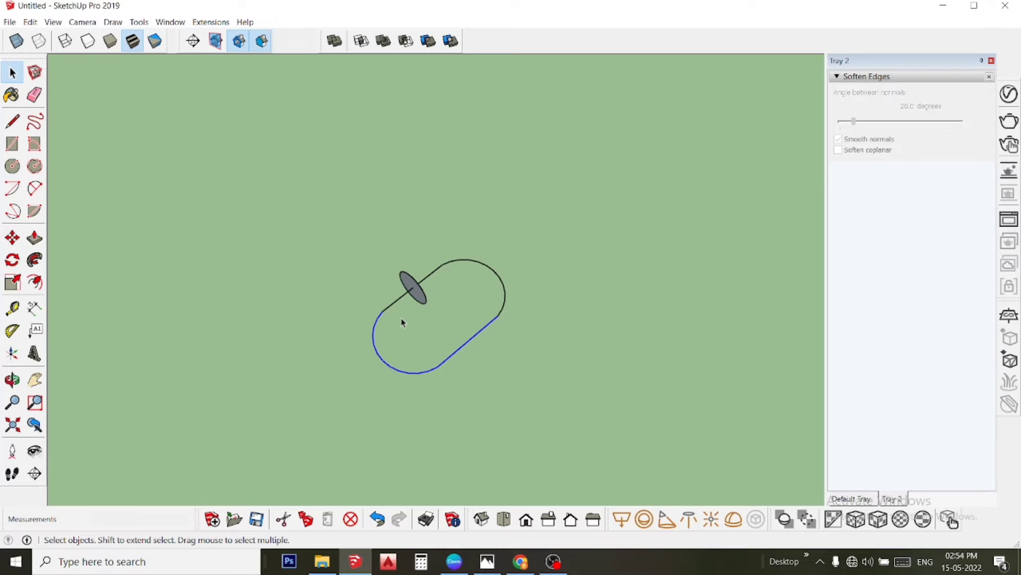
{"action": "left_click_drag", "start_coordinate": [403, 319], "coordinate": [370, 296]}
{"action": "left_click_drag", "start_coordinate": [433, 254], "coordinate": [430, 248]}
Step: Sweep the radius-1 disc along the path with Follow Me into a tubular ring
{"action": "left_click", "coordinate": [37, 260]}
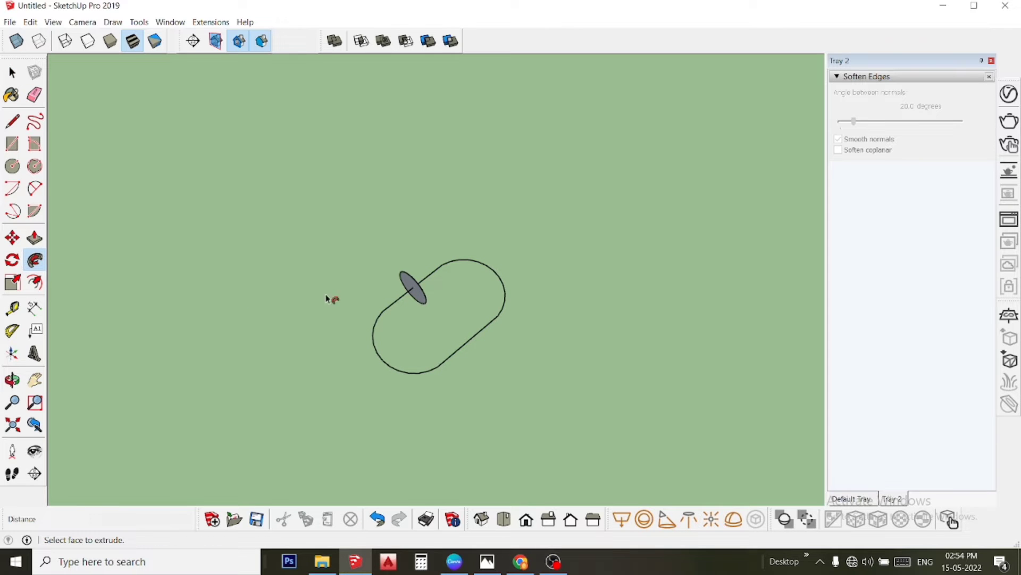
{"action": "left_click", "coordinate": [418, 302]}
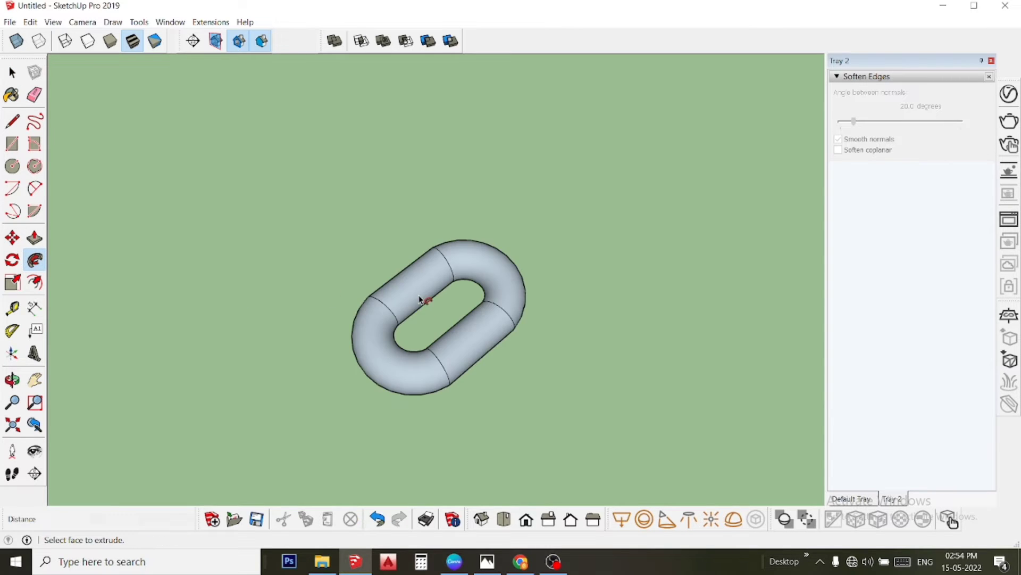
{"action": "key", "text": "space"}
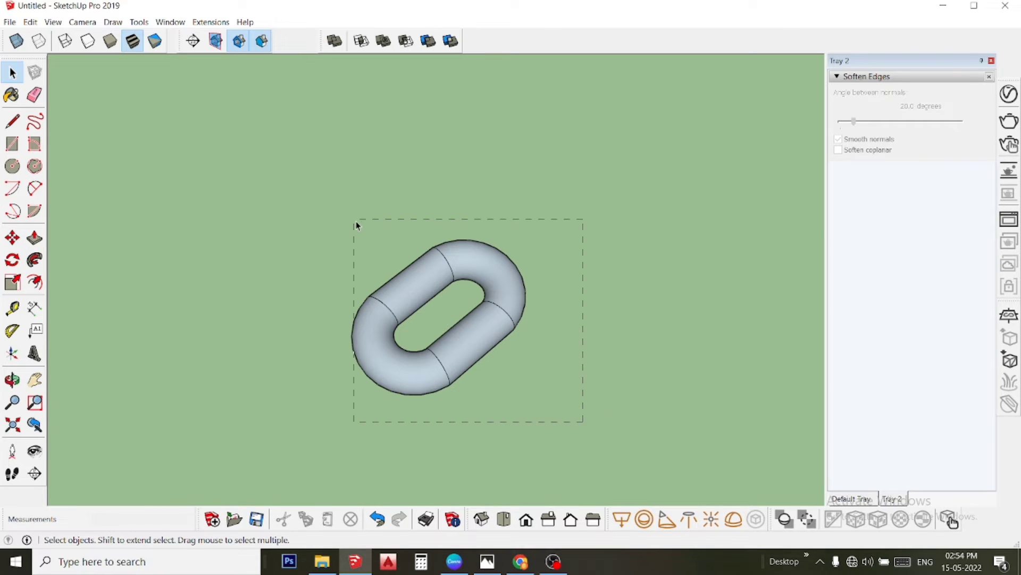
Step: Soften the tube with Smooth normals and Soften coplanar so seams vanish
{"action": "left_click_drag", "start_coordinate": [328, 186], "coordinate": [328, 186]}
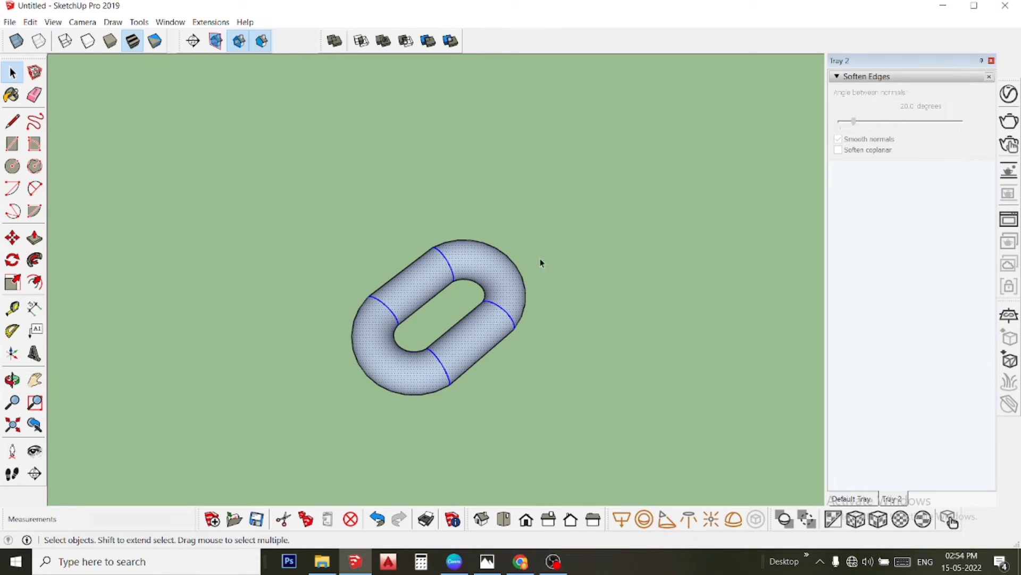
{"action": "left_click", "coordinate": [839, 150]}
{"action": "left_click", "coordinate": [470, 273]}
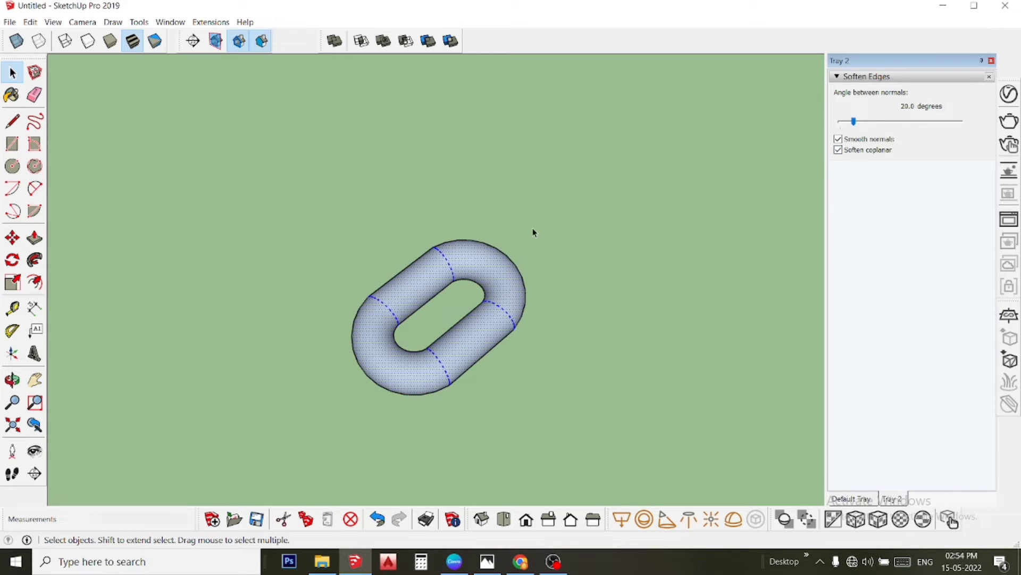
{"action": "left_click", "coordinate": [548, 219]}
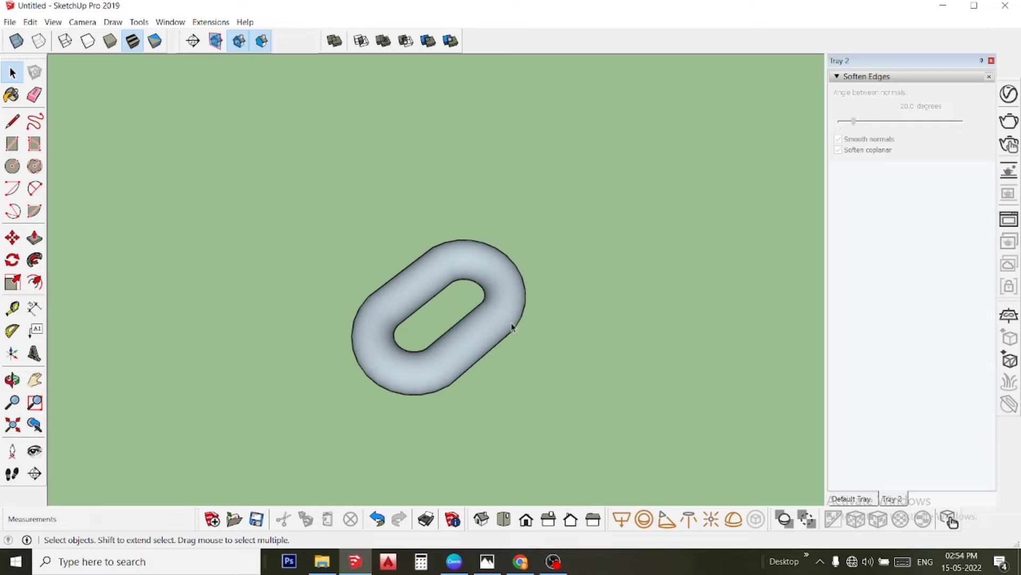
{"action": "left_click", "coordinate": [479, 330]}
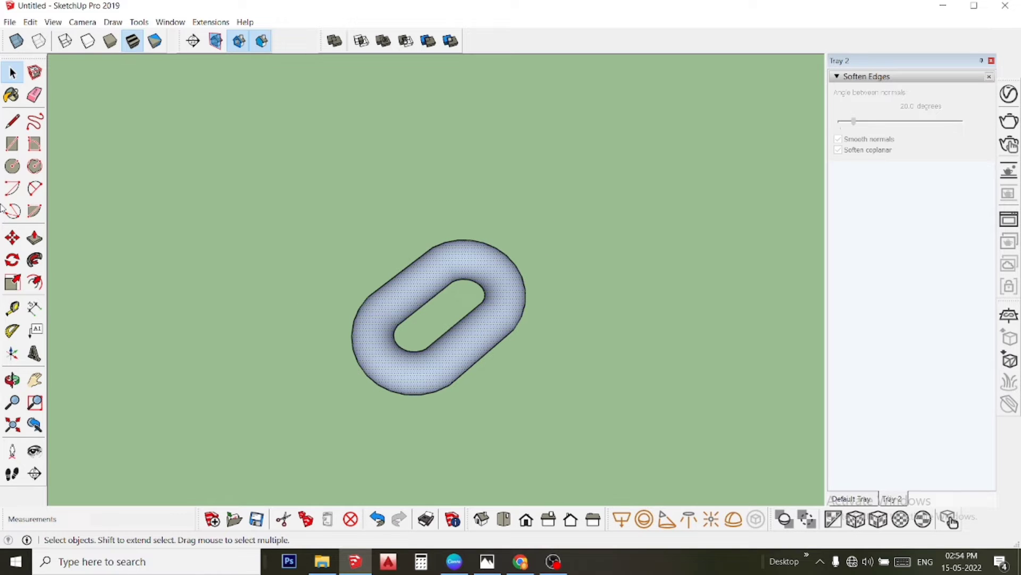
Step: Move the smooth link to the right
{"action": "left_click", "coordinate": [13, 238]}
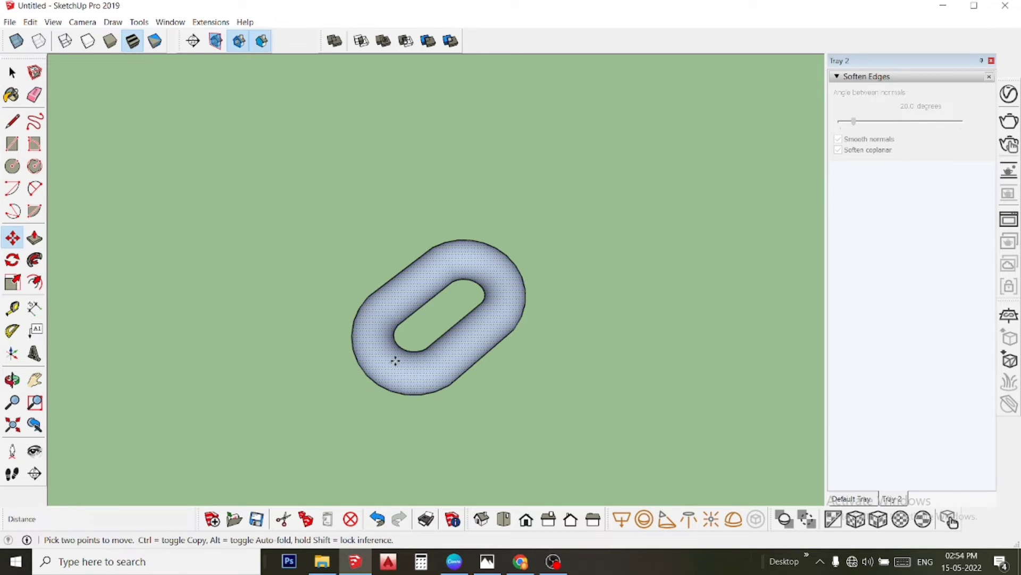
{"action": "left_click", "coordinate": [444, 366]}
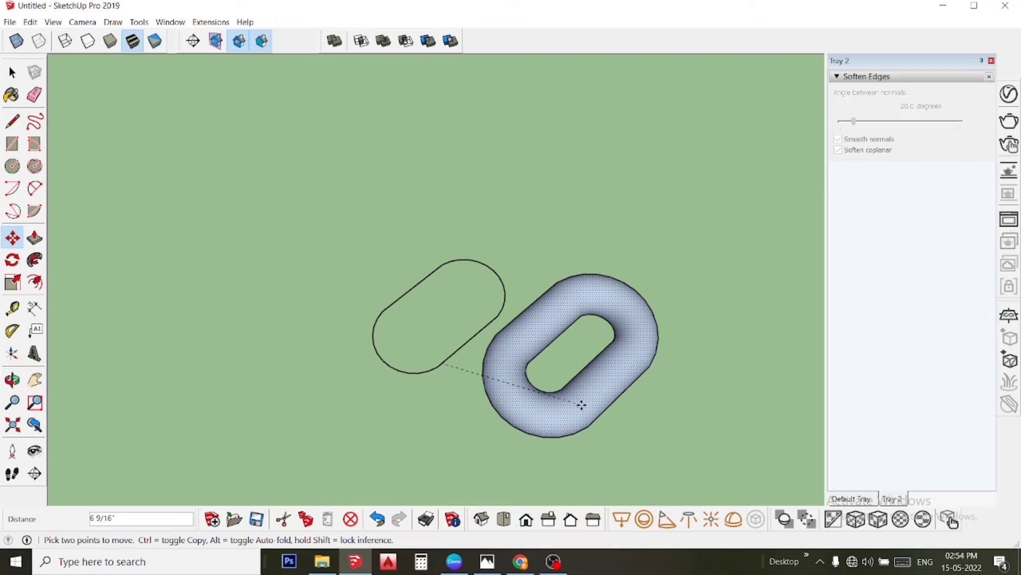
{"action": "left_click", "coordinate": [678, 403]}
{"action": "key", "text": "space"}
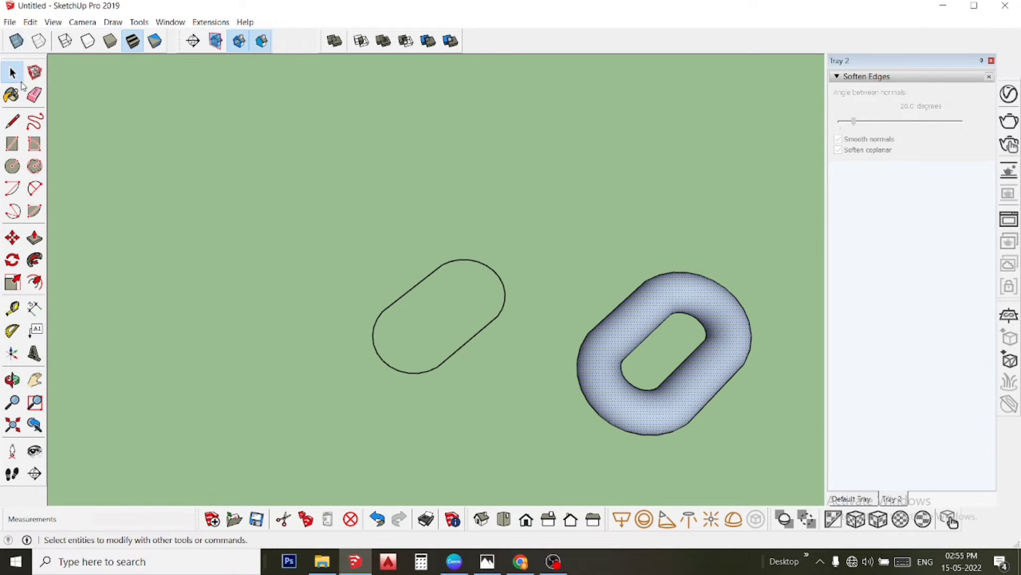
Step: Erase the leftover oval path arcs and line, then zoom out
{"action": "left_click", "coordinate": [34, 95]}
{"action": "mouse_move", "coordinate": [464, 258]}
{"action": "left_mouse_down"}
{"action": "mouse_move", "coordinate": [404, 280]}
{"action": "mouse_move", "coordinate": [396, 330]}
{"action": "mouse_move", "coordinate": [345, 335]}
{"action": "left_mouse_up"}
{"action": "left_click", "coordinate": [477, 326]}
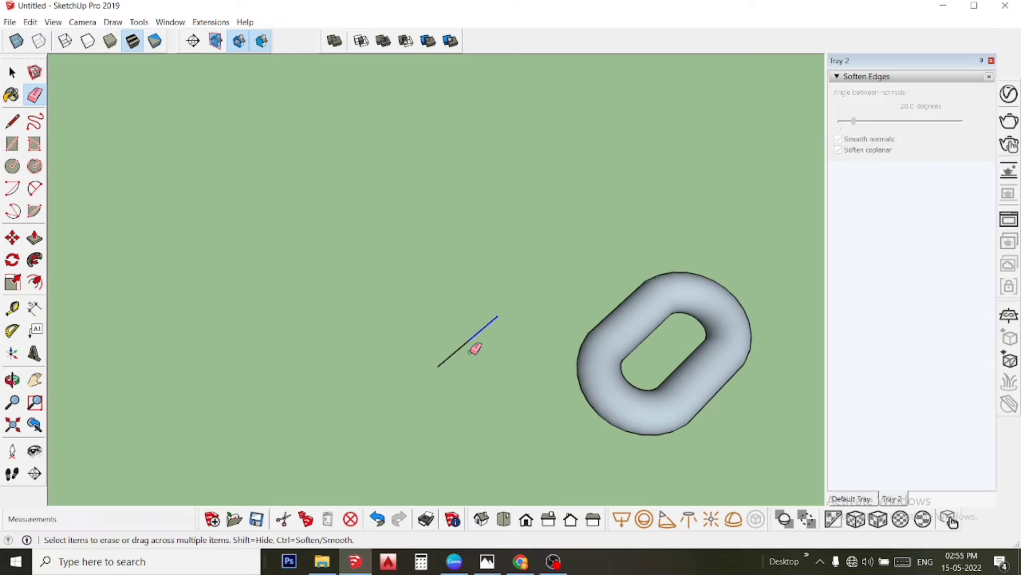
{"action": "left_click", "coordinate": [461, 353]}
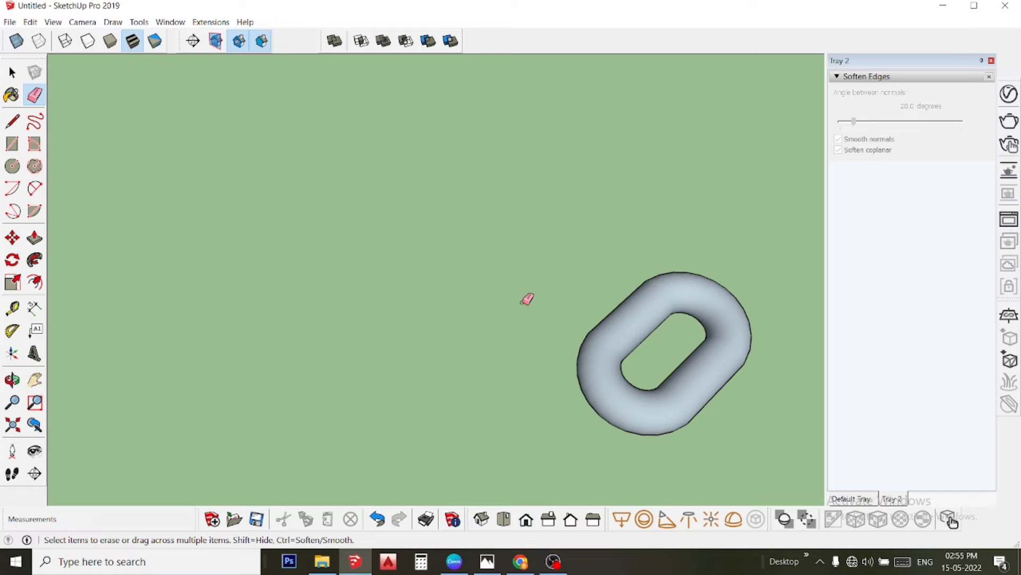
{"action": "scroll", "coordinate": [456, 258], "scroll_direction": "down", "scroll_amount": 2}
{"action": "scroll", "coordinate": [360, 244], "scroll_direction": "down", "scroll_amount": 2}
{"action": "scroll", "coordinate": [361, 244], "scroll_direction": "down", "scroll_amount": 2}
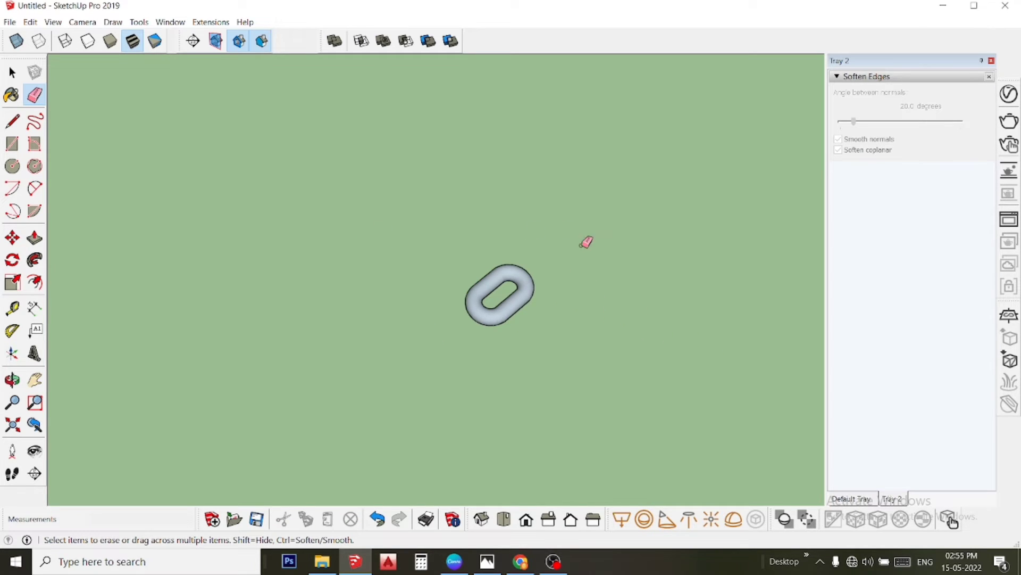
{"action": "scroll", "coordinate": [582, 245], "scroll_direction": "up", "scroll_amount": 2}
{"action": "key", "text": "space"}
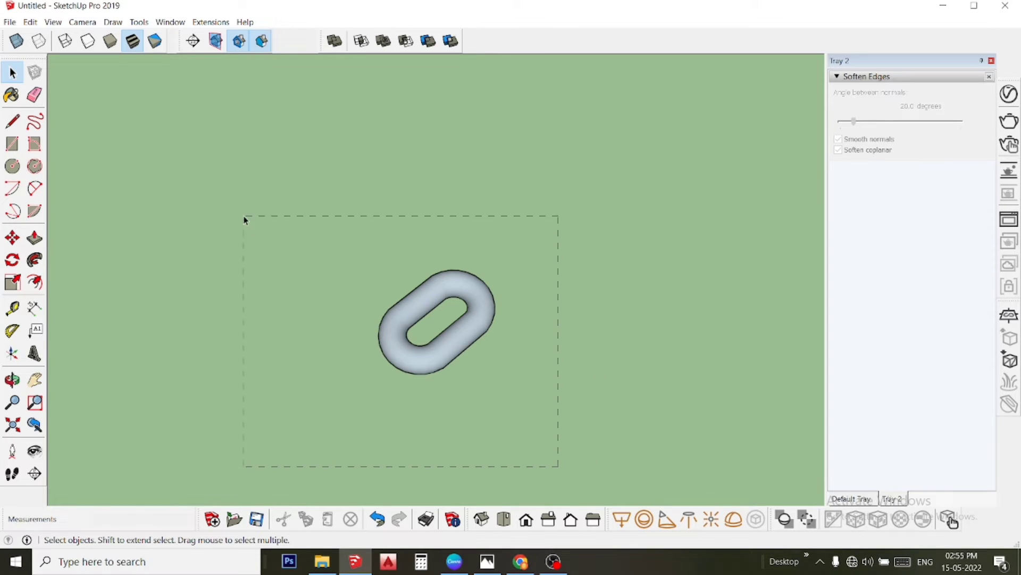
{"action": "left_click_drag", "start_coordinate": [244, 220], "coordinate": [240, 200]}
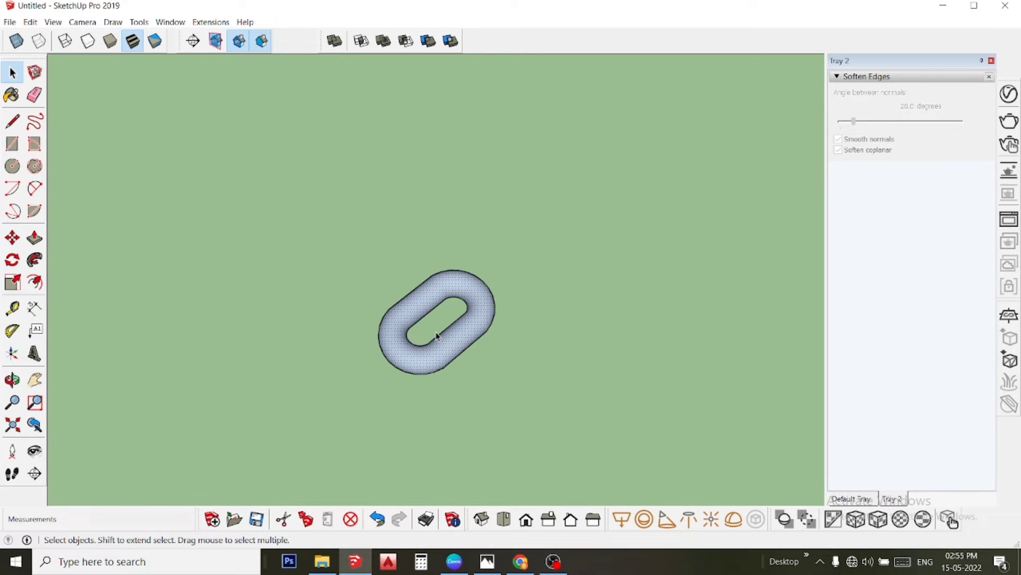
{"action": "right_click", "coordinate": [440, 353]}
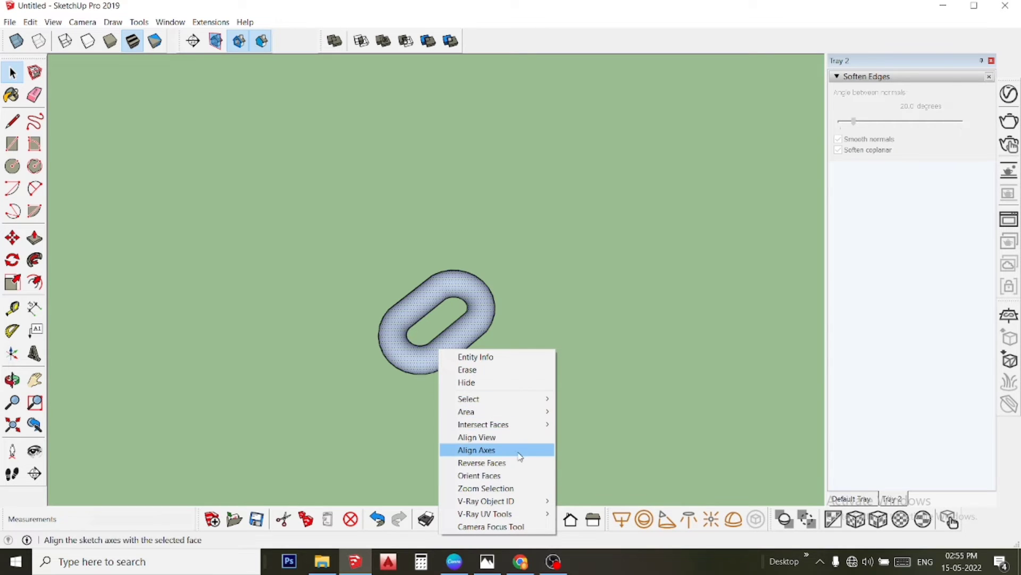
{"action": "left_click", "coordinate": [621, 373]}
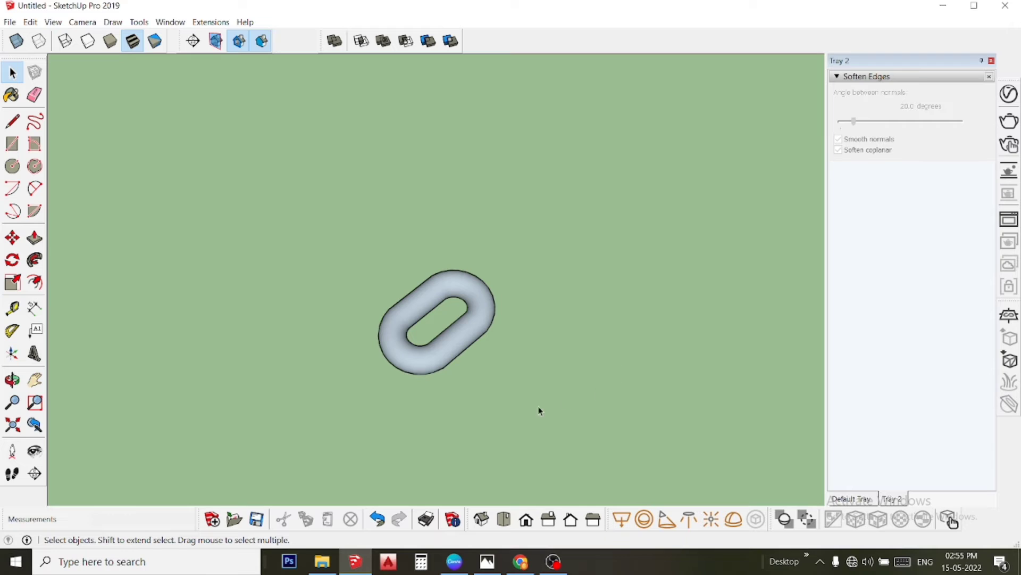
{"action": "left_click_drag", "start_coordinate": [361, 298], "coordinate": [310, 260]}
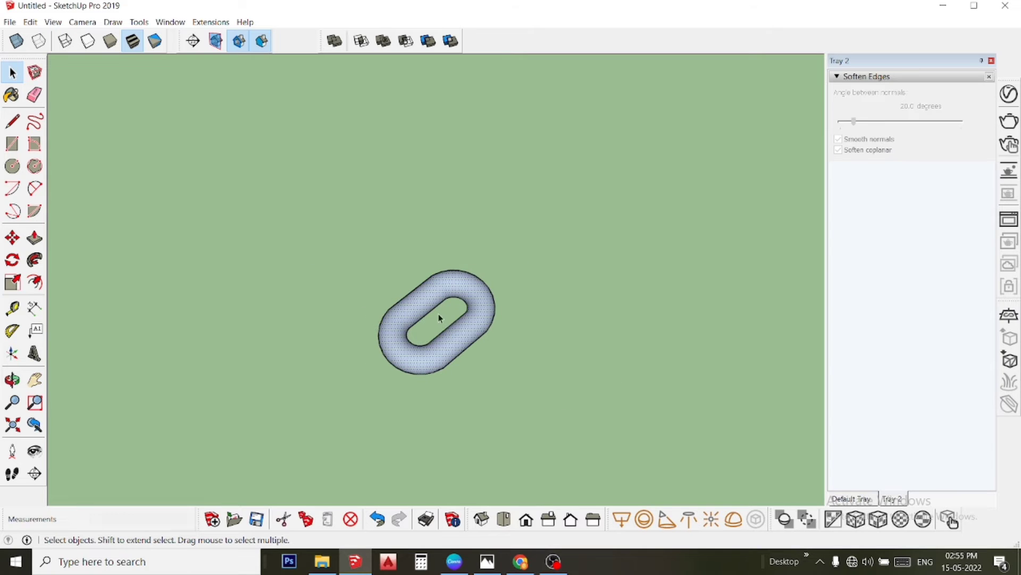
{"action": "right_click", "coordinate": [428, 297]}
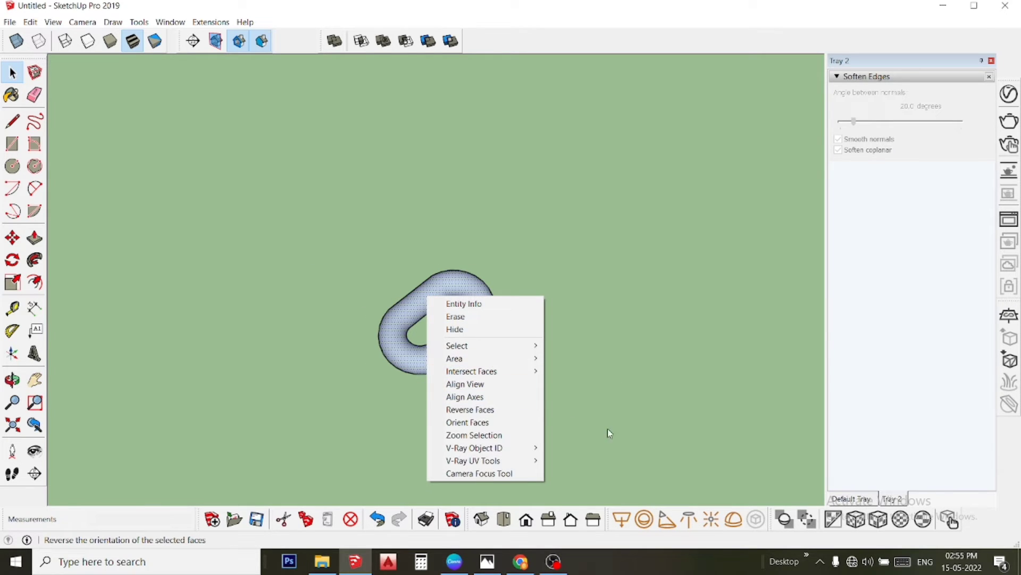
{"action": "left_click", "coordinate": [683, 411]}
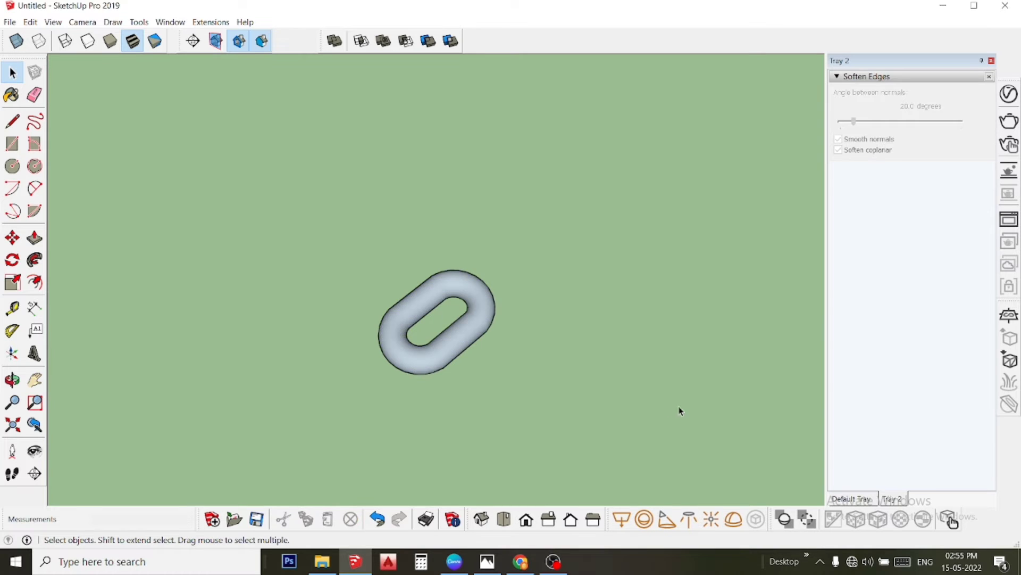
Step: Rotate the copied link 90° upright so it interlocks with the first
{"action": "mouse_move", "coordinate": [399, 322]}
{"action": "middle_mouse_down"}
{"action": "mouse_move", "coordinate": [451, 222]}
{"action": "mouse_move", "coordinate": [515, 155]}
{"action": "middle_mouse_up"}
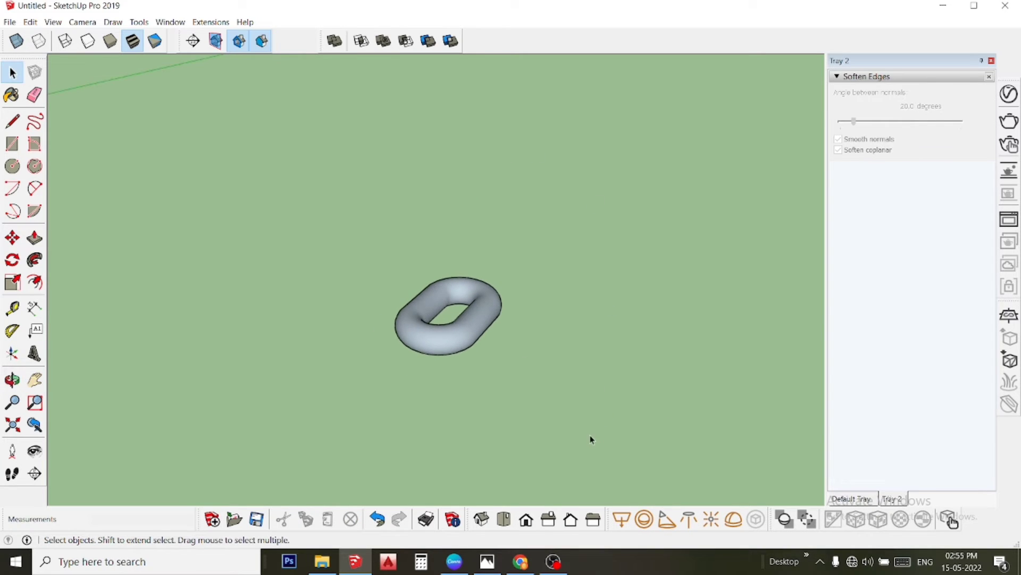
{"action": "left_click_drag", "start_coordinate": [328, 267], "coordinate": [186, 200]}
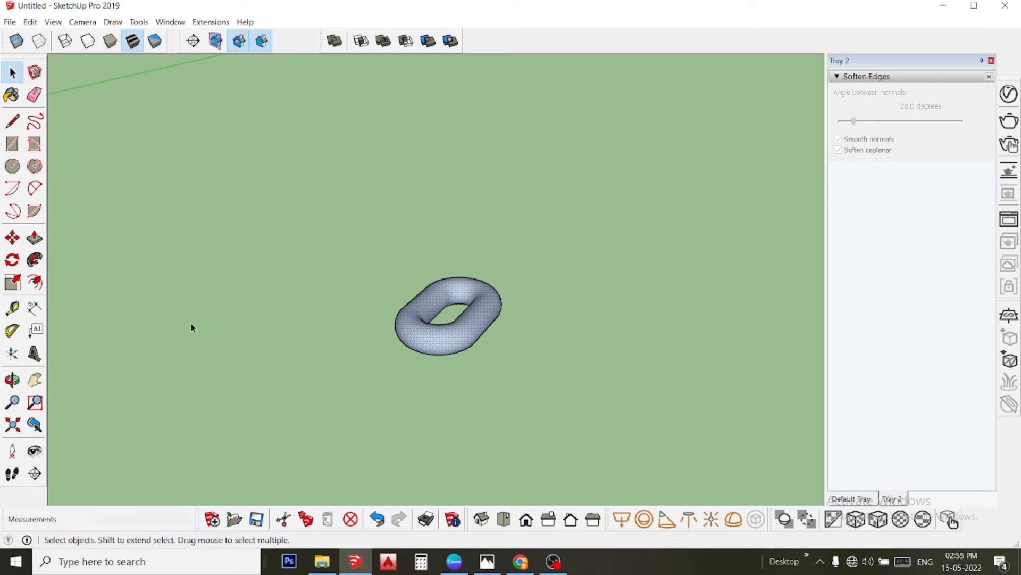
{"action": "left_click", "coordinate": [13, 260]}
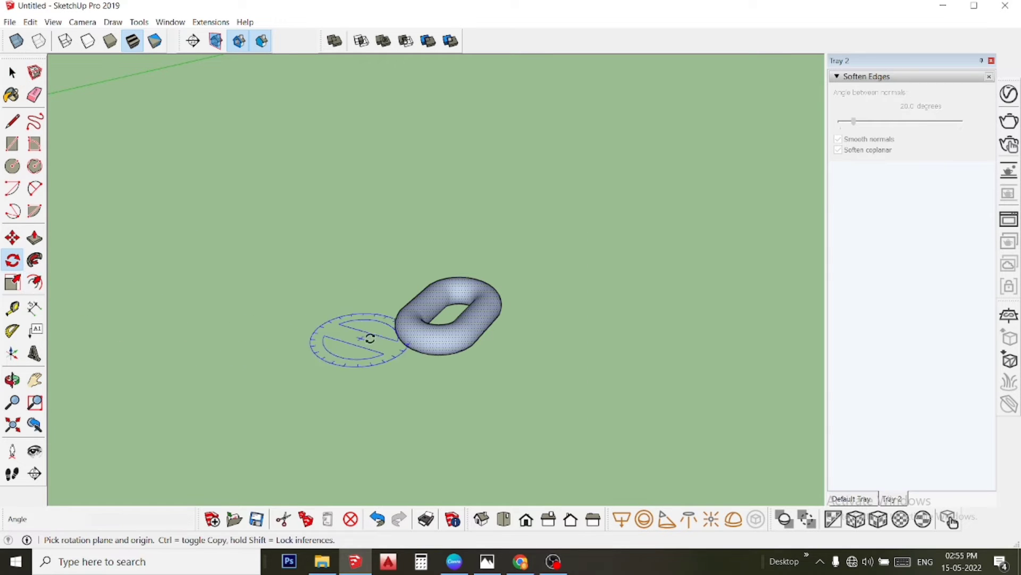
{"action": "left_click", "coordinate": [296, 371]}
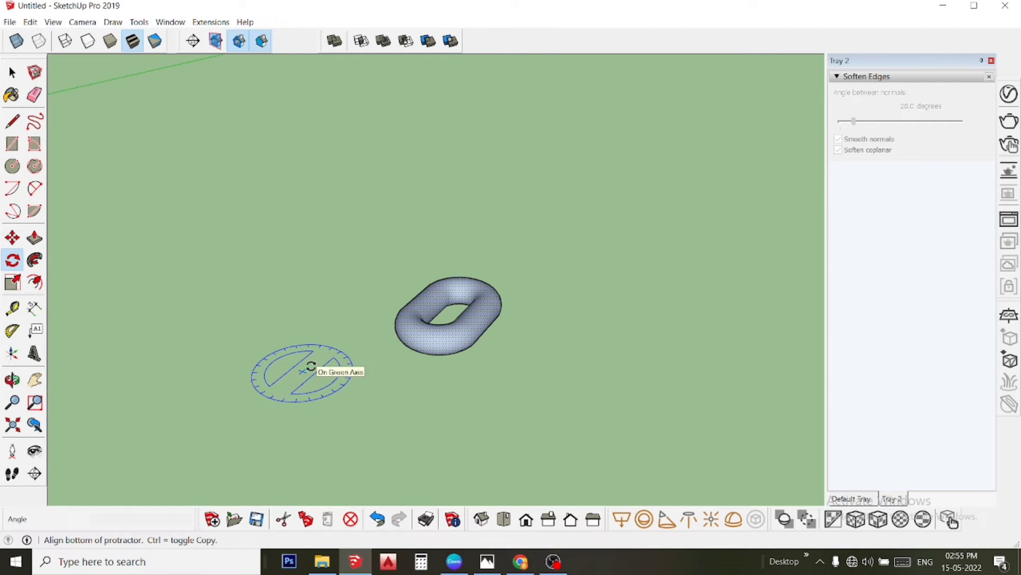
{"action": "key", "text": "Escape"}
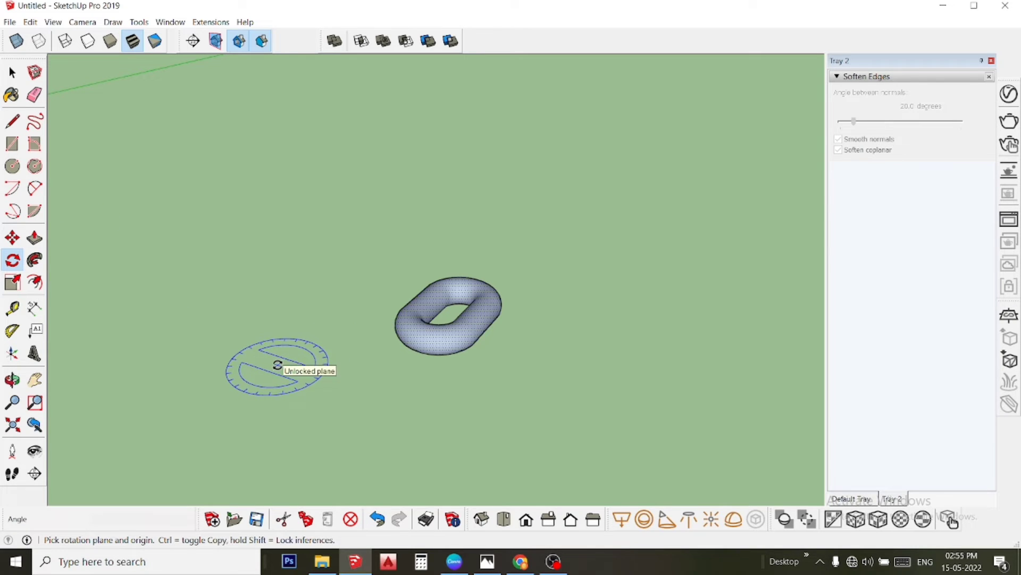
{"action": "key", "text": "Left"}
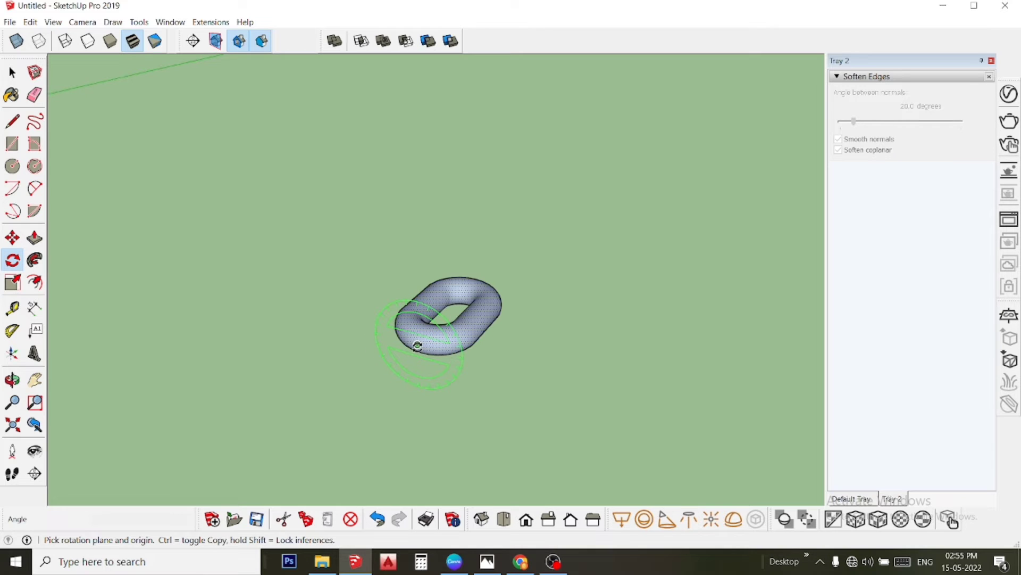
{"action": "left_click", "coordinate": [417, 344]}
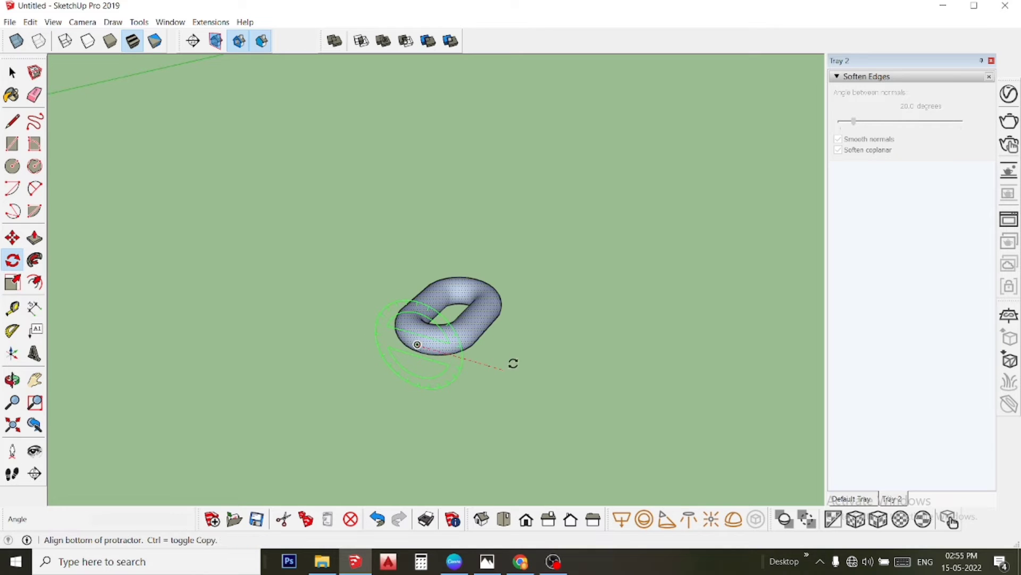
{"action": "left_click", "coordinate": [545, 377]}
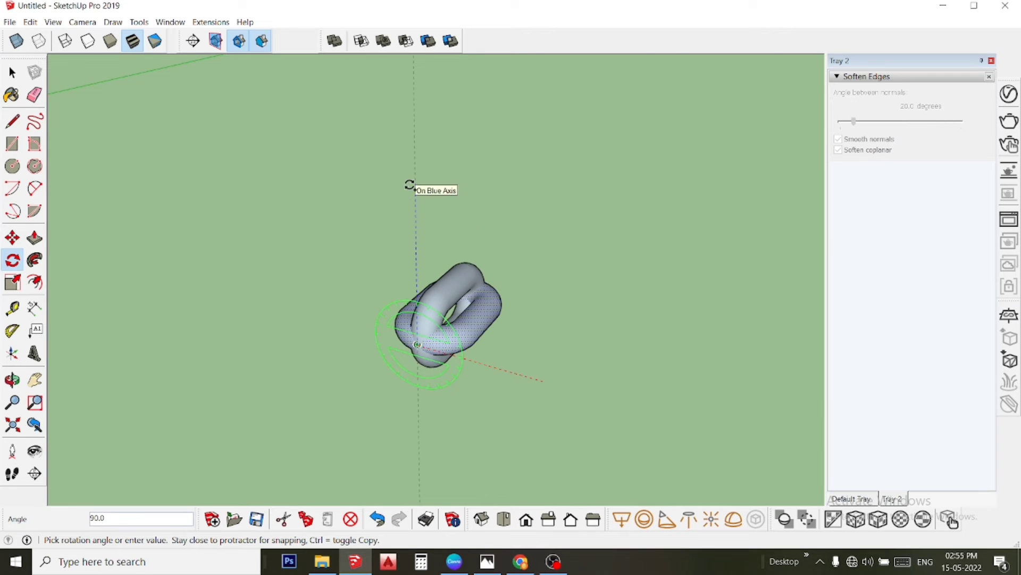
{"action": "left_click", "coordinate": [413, 191]}
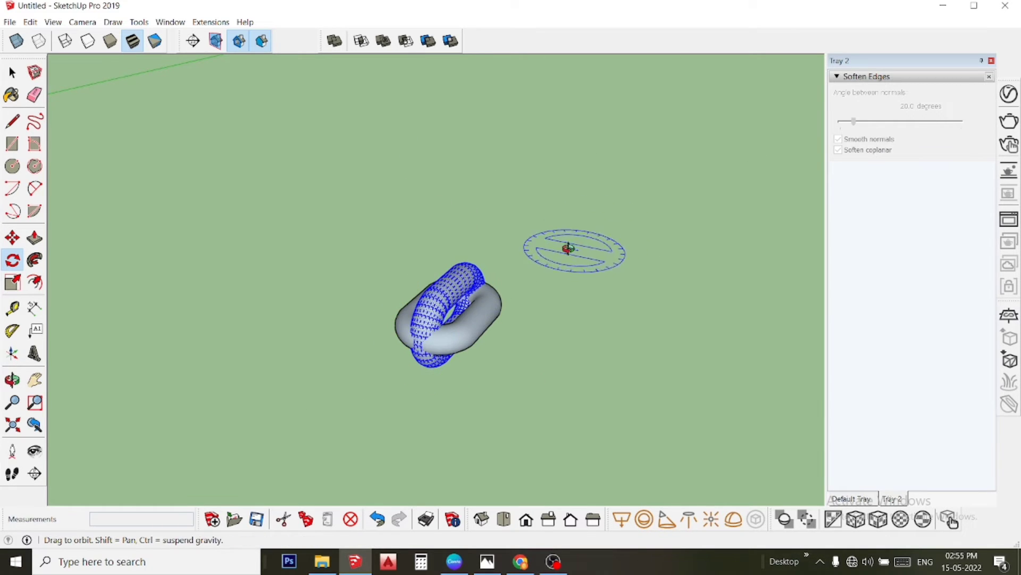
{"action": "mouse_move", "coordinate": [565, 246]}
{"action": "middle_mouse_down"}
{"action": "mouse_move", "coordinate": [61, 250]}
{"action": "mouse_move", "coordinate": [249, 269]}
{"action": "middle_mouse_up"}
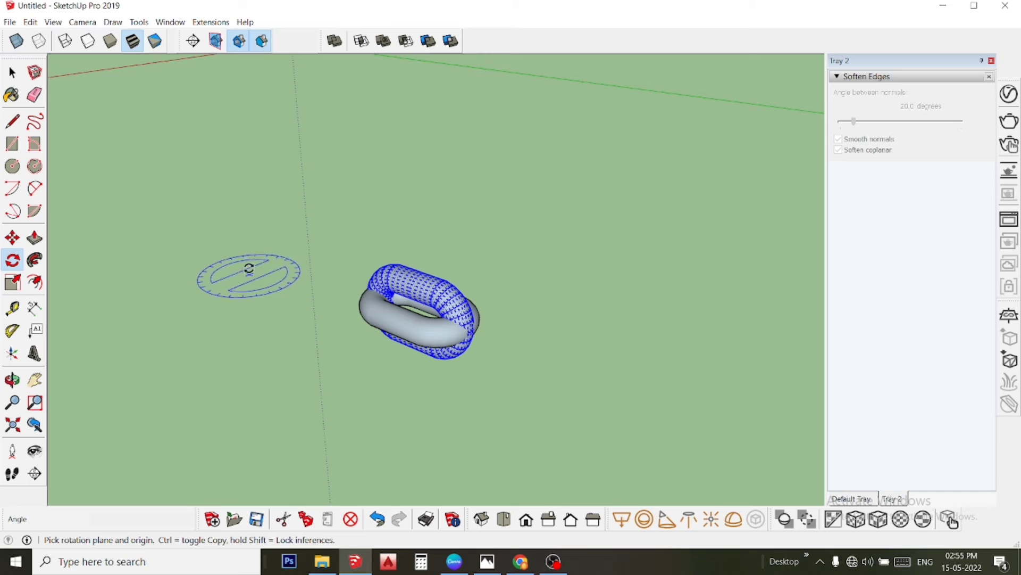
Step: Cancel a move of the upright copy and undo it, leaving one flat link
{"action": "left_click", "coordinate": [12, 237]}
{"action": "left_click", "coordinate": [423, 229]}
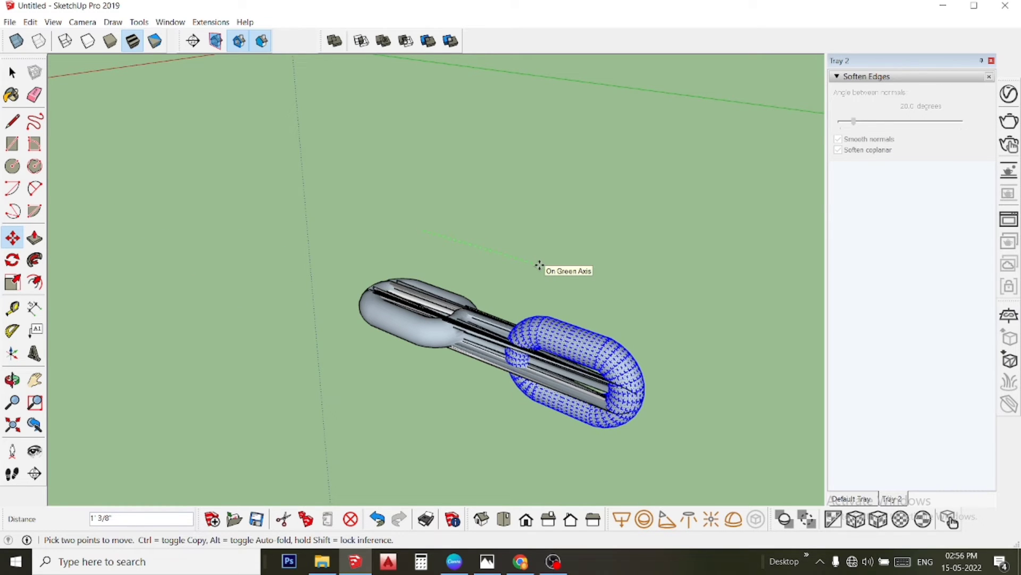
{"action": "key", "text": "Escape"}
{"action": "key", "text": "space"}
{"action": "key", "text": "o"}
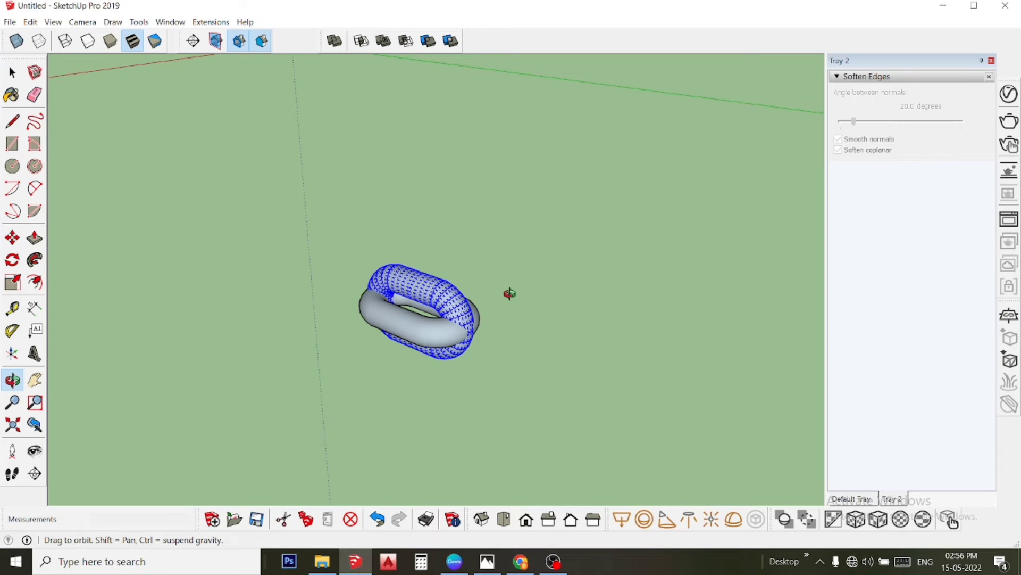
{"action": "mouse_move", "coordinate": [511, 292]}
{"action": "left_mouse_down"}
{"action": "mouse_move", "coordinate": [650, 356]}
{"action": "mouse_move", "coordinate": [579, 388]}
{"action": "left_mouse_up"}
{"action": "key", "text": "space"}
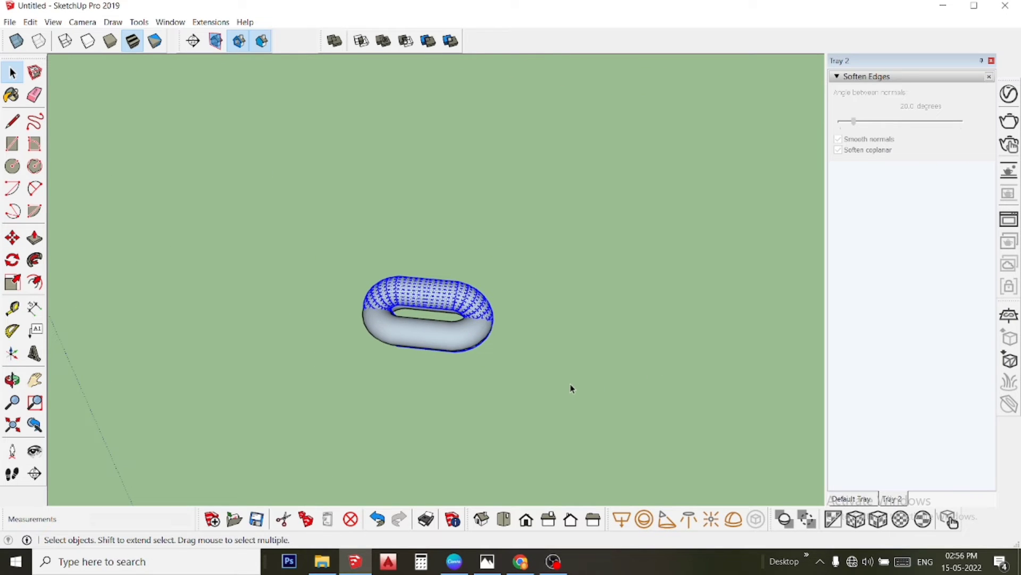
{"action": "key", "text": "ctrl+z"}
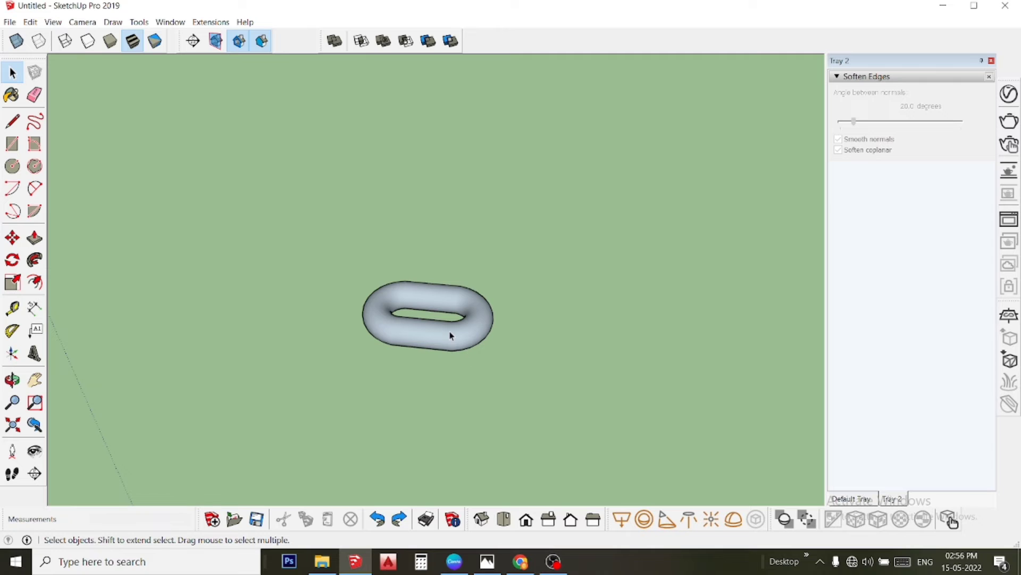
Step: Make the oval link into a component
{"action": "triple_click", "coordinate": [453, 339]}
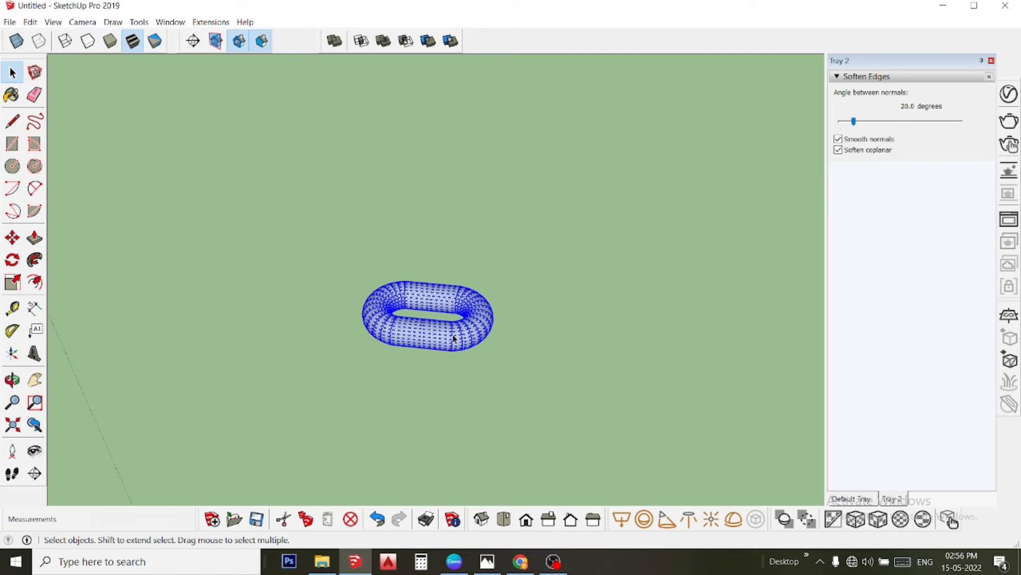
{"action": "right_click", "coordinate": [455, 338]}
{"action": "mouse_move", "coordinate": [500, 511]}
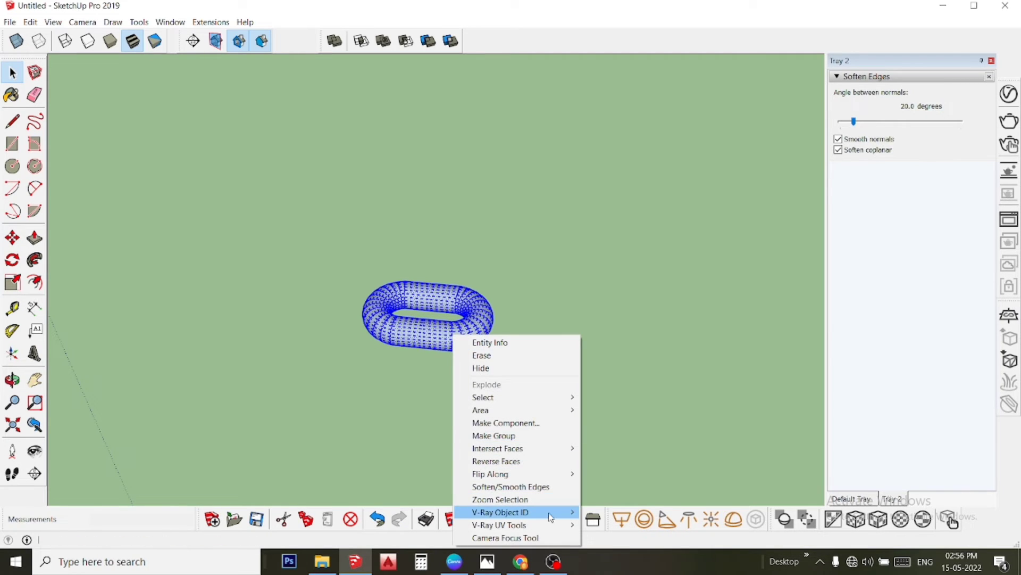
{"action": "mouse_move", "coordinate": [497, 448]}
{"action": "left_click", "coordinate": [551, 422]}
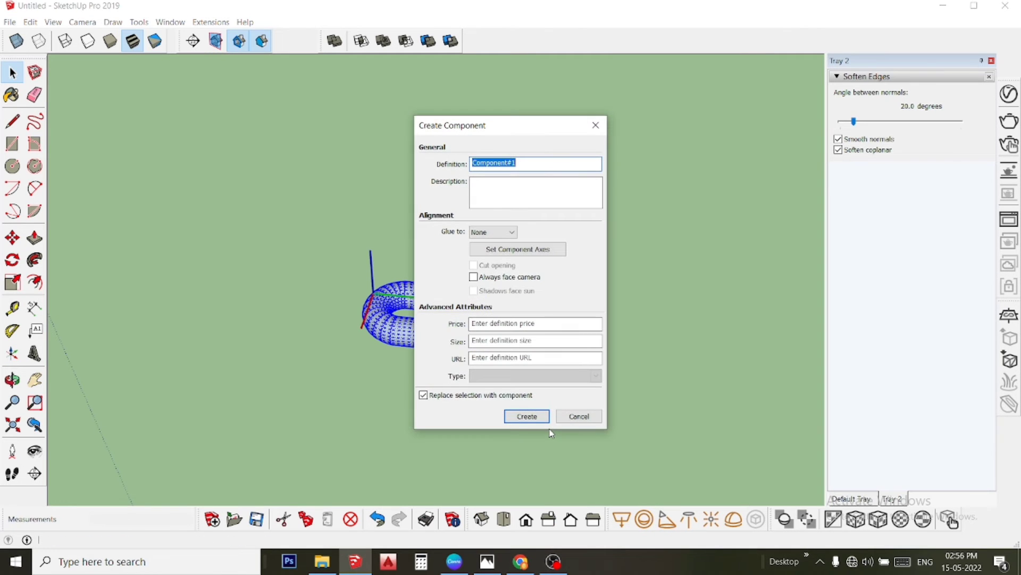
{"action": "left_click", "coordinate": [526, 418]}
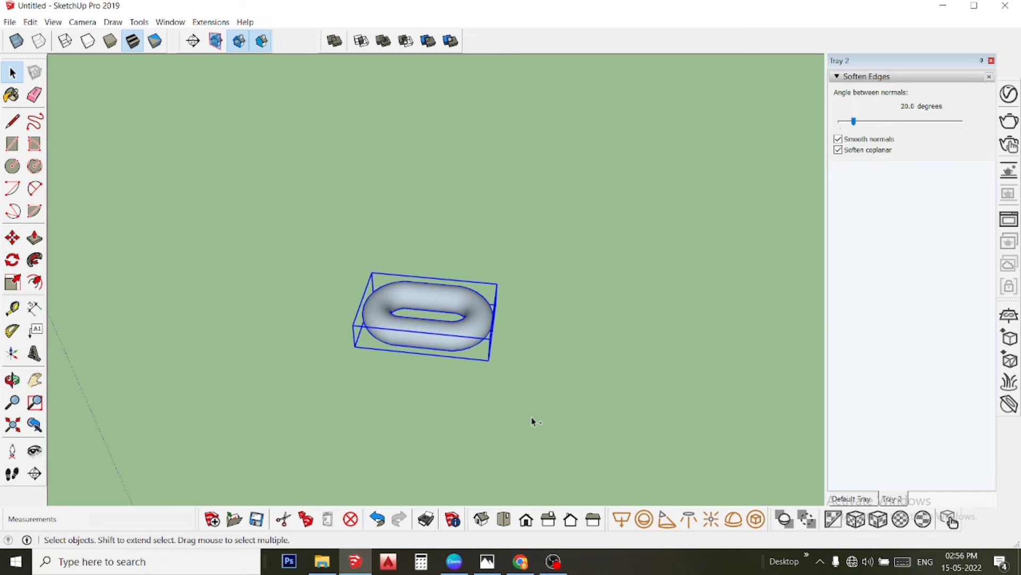
{"action": "left_click", "coordinate": [532, 421]}
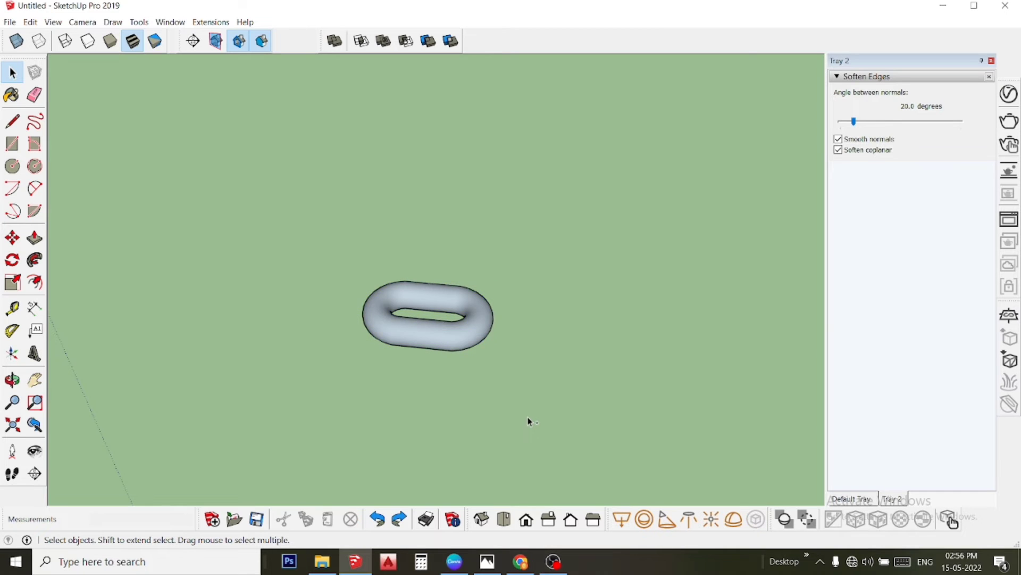
Step: Wrap the link in a group and deselect it
{"action": "triple_click", "coordinate": [446, 341]}
{"action": "right_click", "coordinate": [445, 338]}
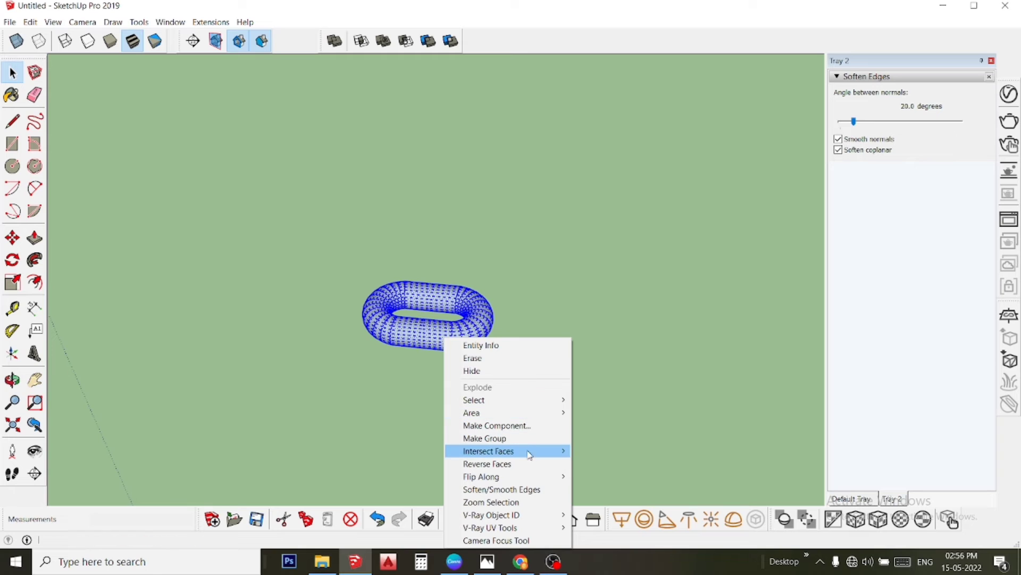
{"action": "left_click", "coordinate": [494, 438]}
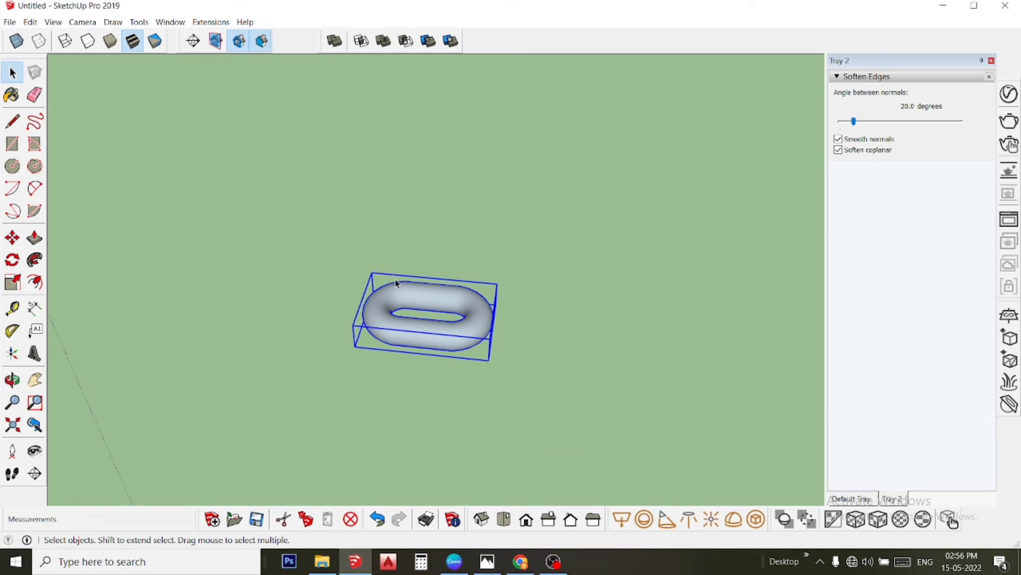
{"action": "mouse_move", "coordinate": [481, 279]}
{"action": "middle_mouse_down"}
{"action": "mouse_move", "coordinate": [627, 286]}
{"action": "mouse_move", "coordinate": [601, 294]}
{"action": "middle_mouse_up"}
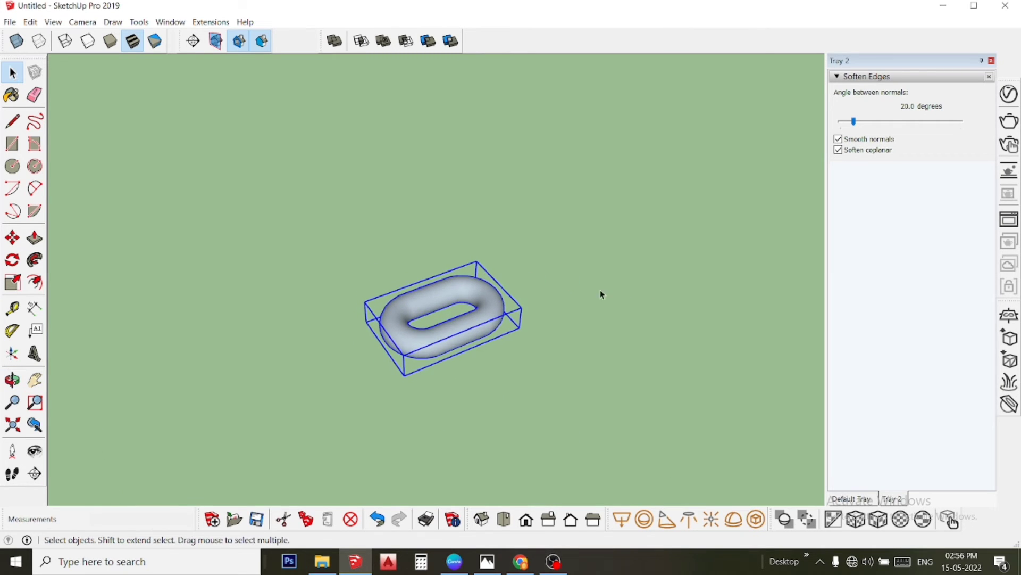
{"action": "left_click", "coordinate": [535, 299]}
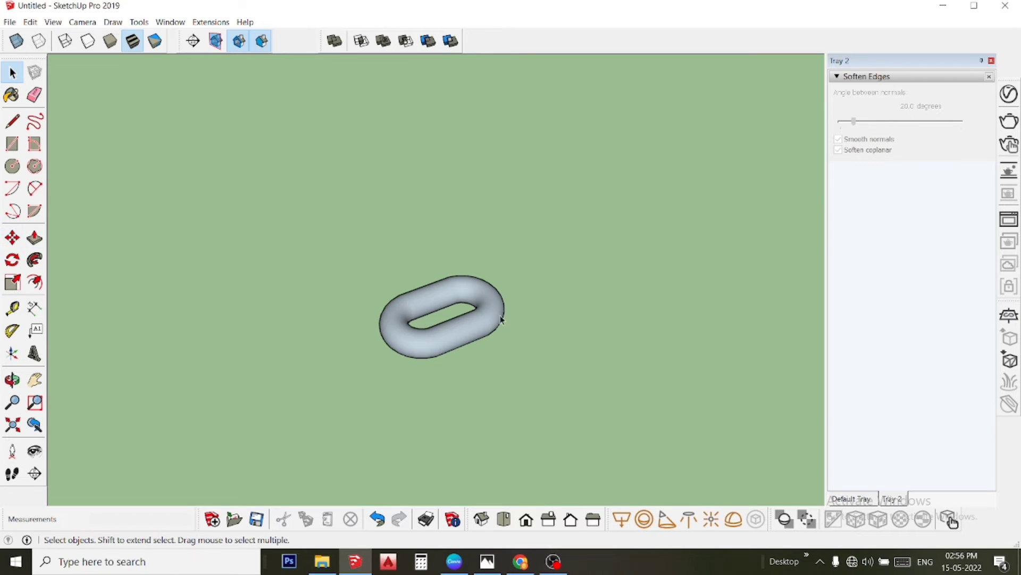
Step: Select the oval link, orbit to an angled view, and begin a copy move from its base
{"action": "left_click", "coordinate": [442, 329]}
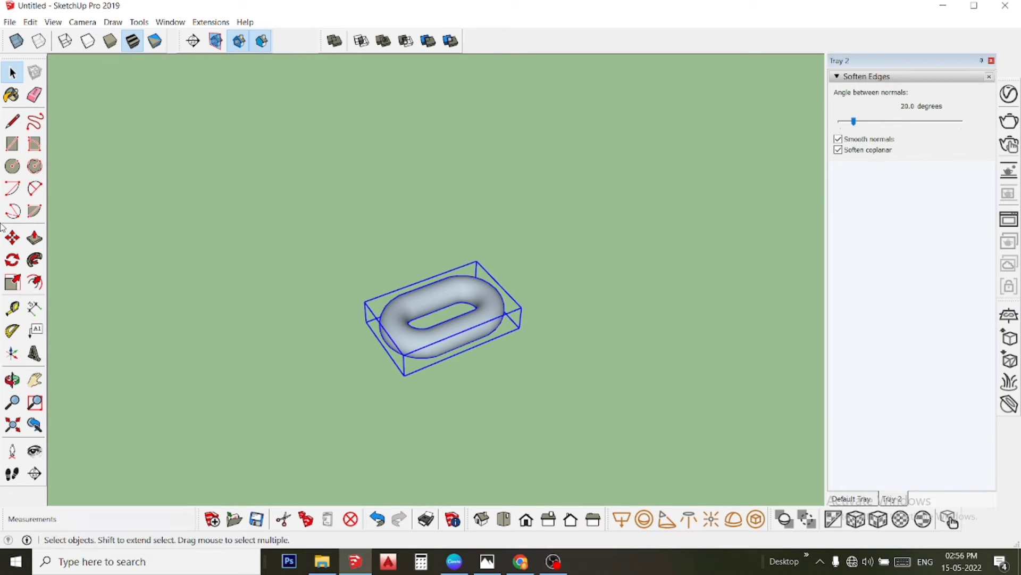
{"action": "left_click", "coordinate": [13, 237]}
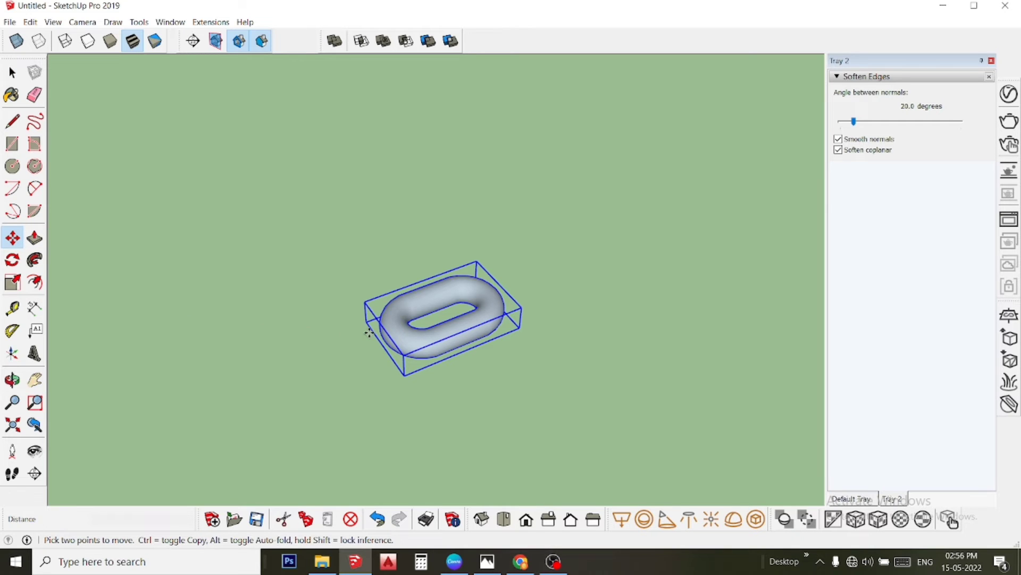
{"action": "middle_click_drag", "start_coordinate": [373, 327], "coordinate": [550, 274]}
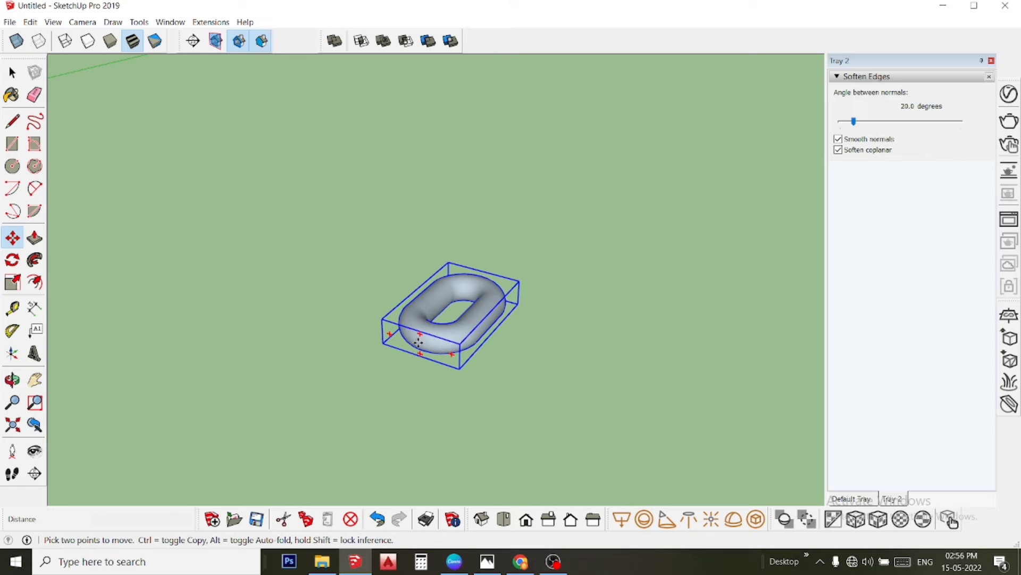
{"action": "key", "text": "ctrl"}
{"action": "left_click", "coordinate": [419, 342]}
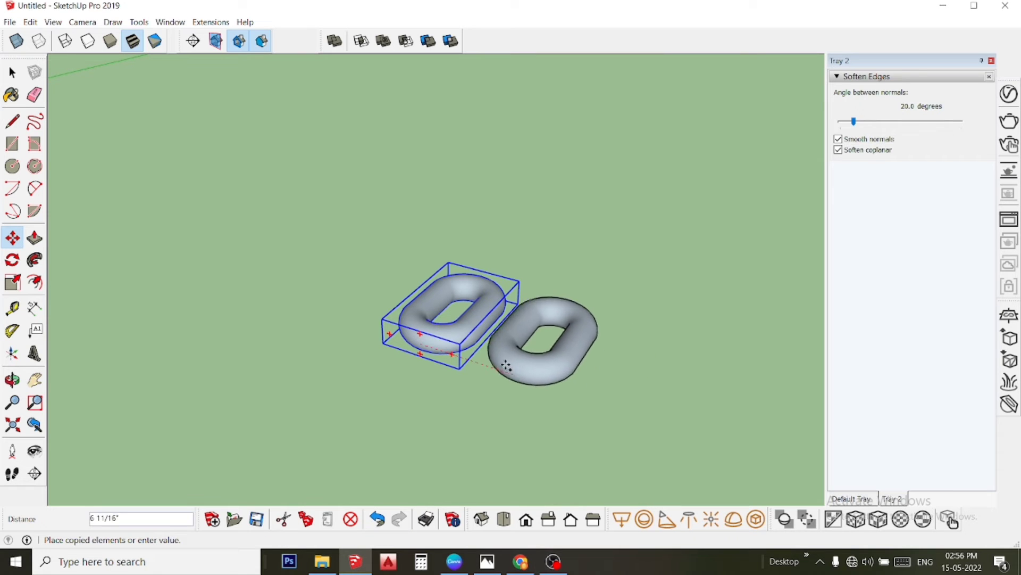
Step: Try placing the rotation centre on the link's corner and front edge, cancelling both attempts
{"action": "left_click", "coordinate": [12, 260]}
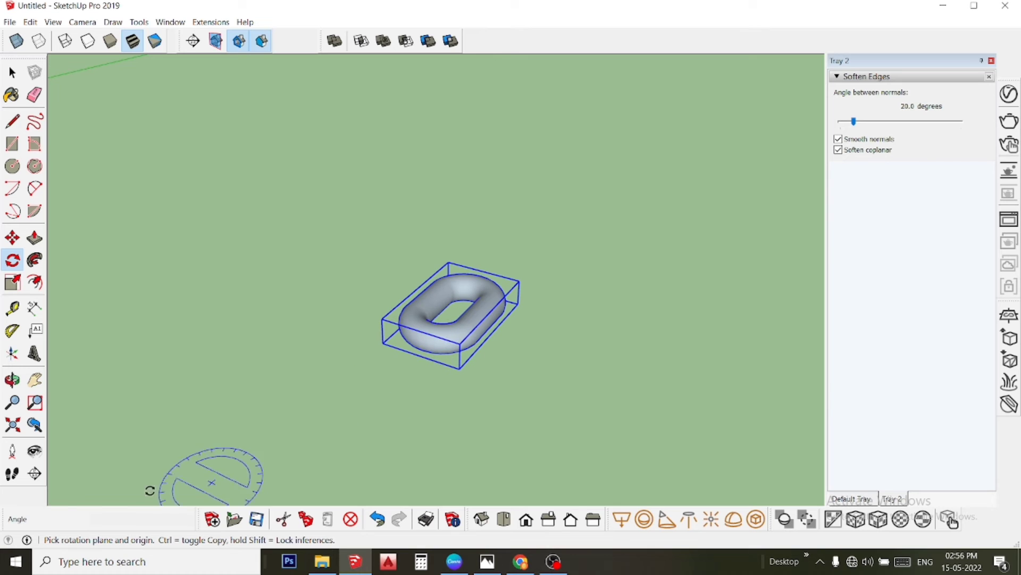
{"action": "left_click", "coordinate": [51, 475]}
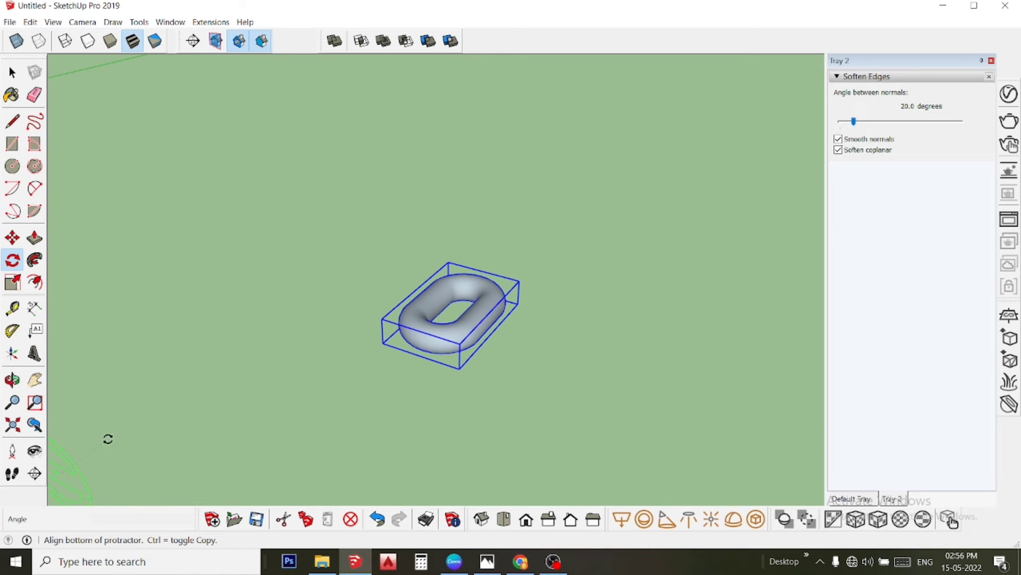
{"action": "key", "text": "space"}
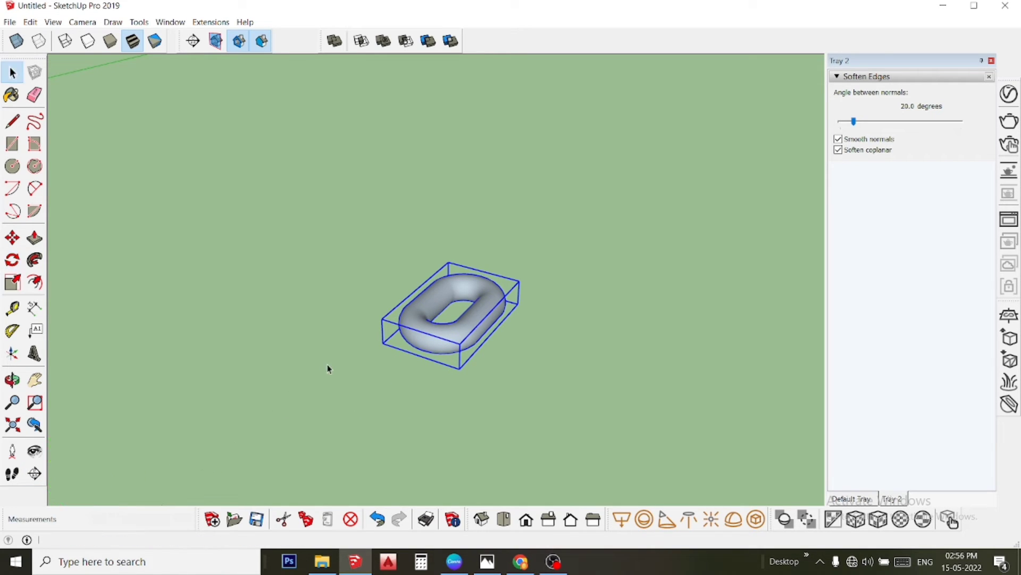
{"action": "left_click", "coordinate": [12, 259]}
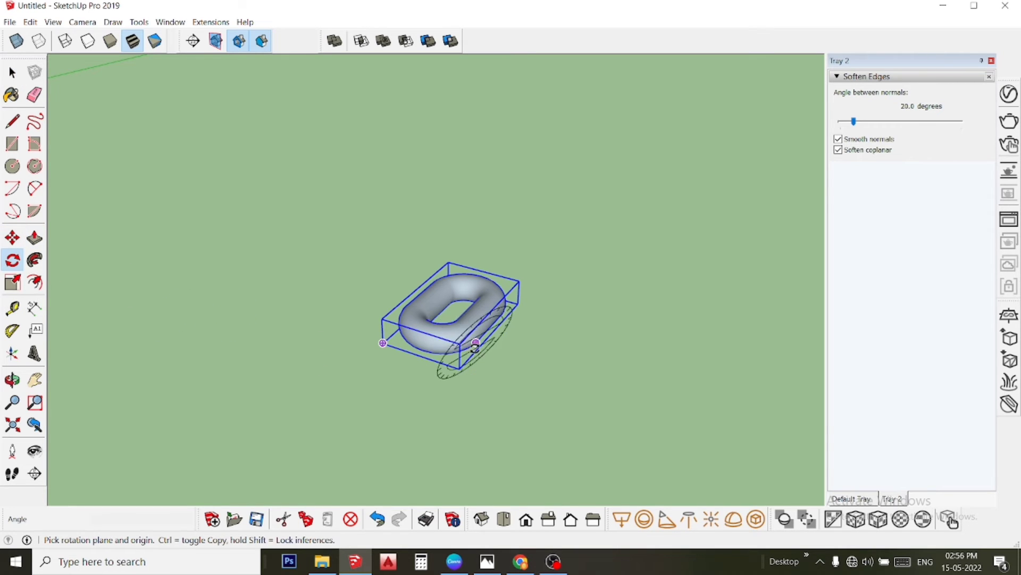
{"action": "left_click", "coordinate": [452, 353]}
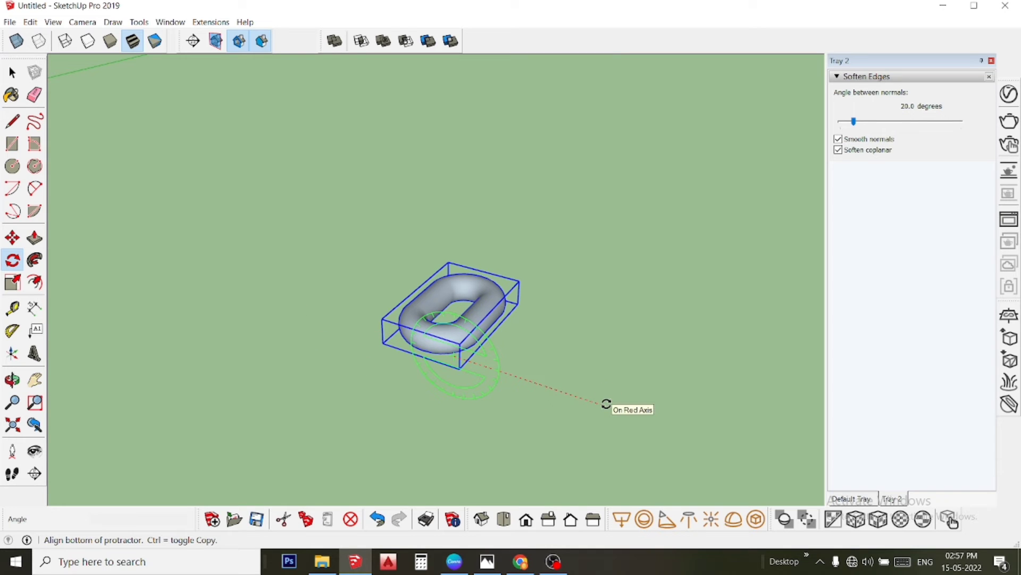
{"action": "key", "text": "space"}
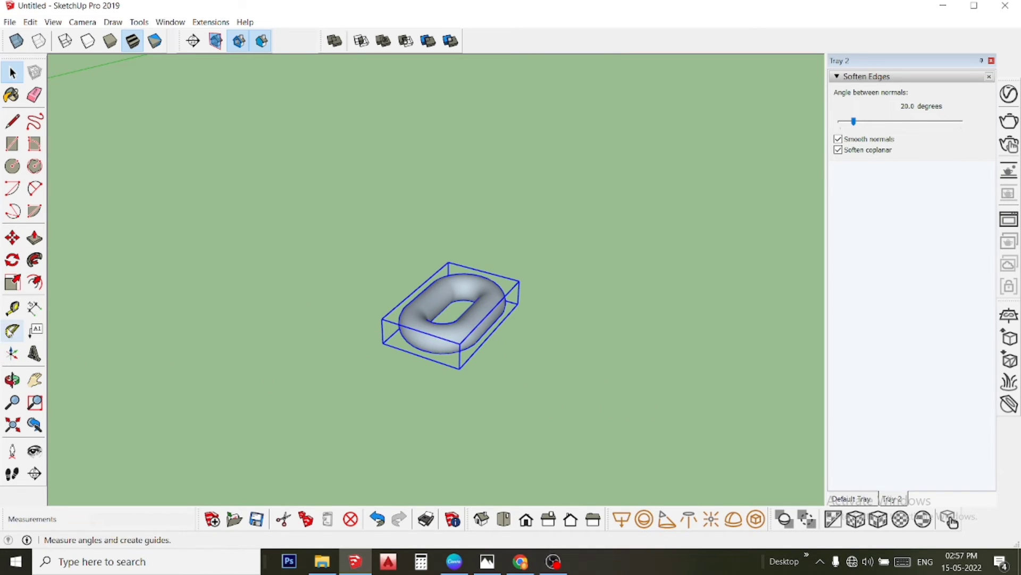
Step: Rotate the link 90 degrees about its corner, baseline on the red axis, so it stands upright
{"action": "left_click", "coordinate": [20, 266]}
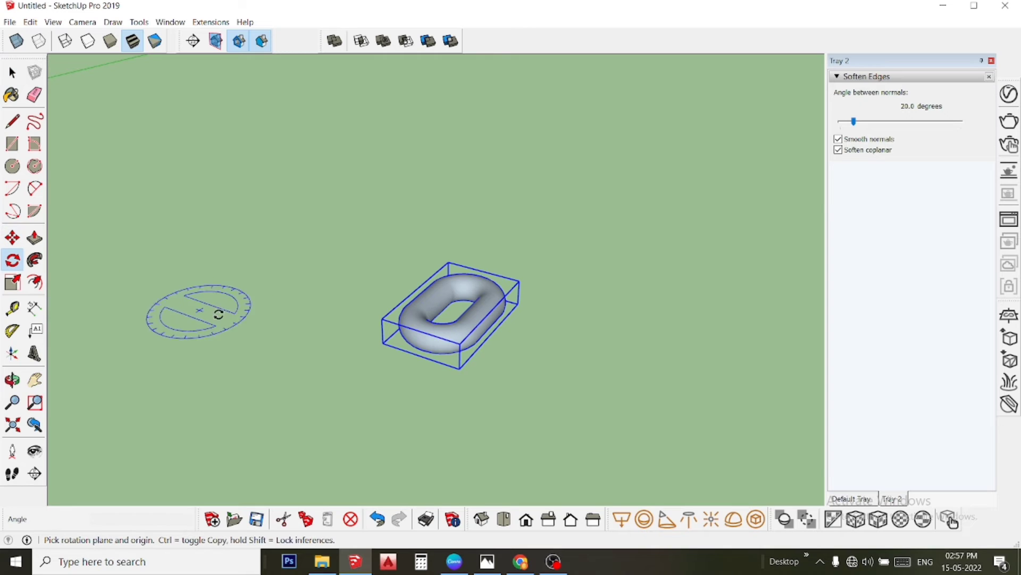
{"action": "left_click", "coordinate": [307, 351]}
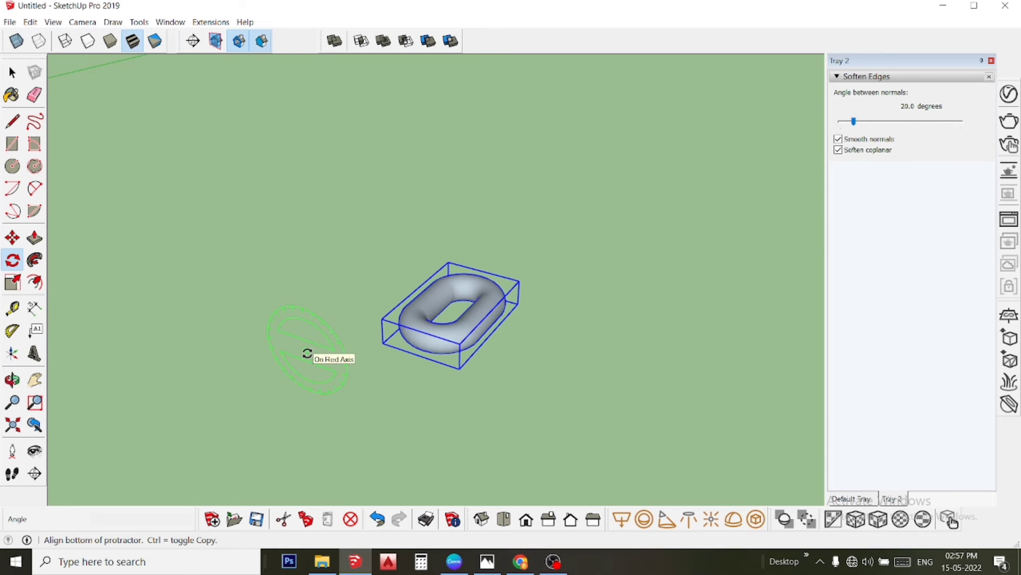
{"action": "left_click", "coordinate": [490, 410]}
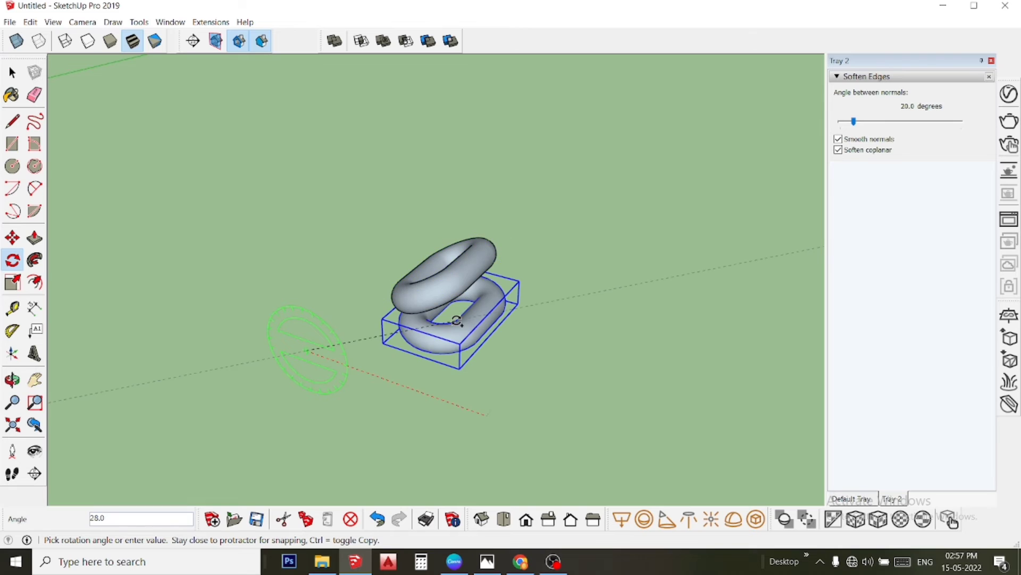
{"action": "key", "text": "space"}
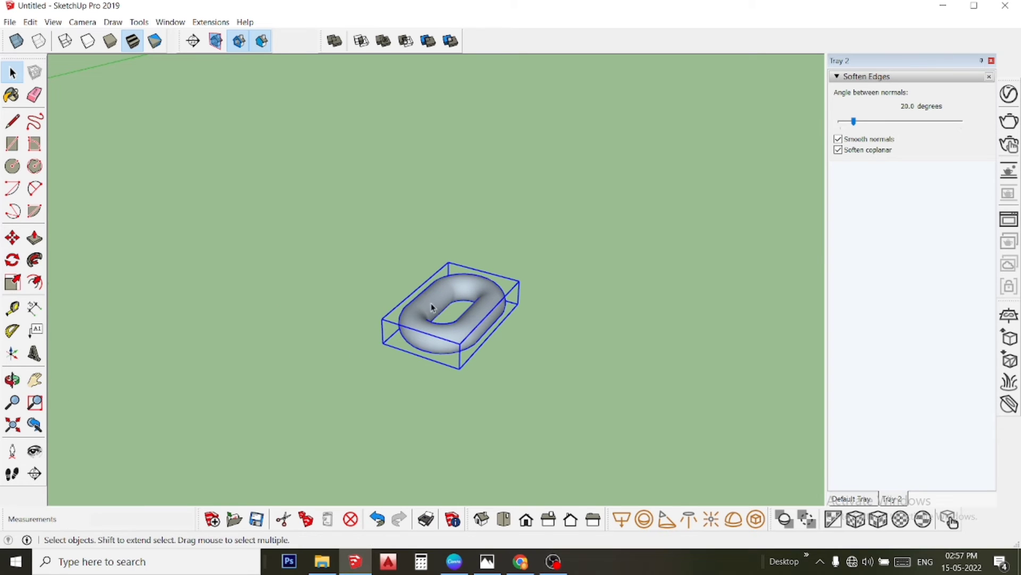
{"action": "left_click", "coordinate": [13, 259]}
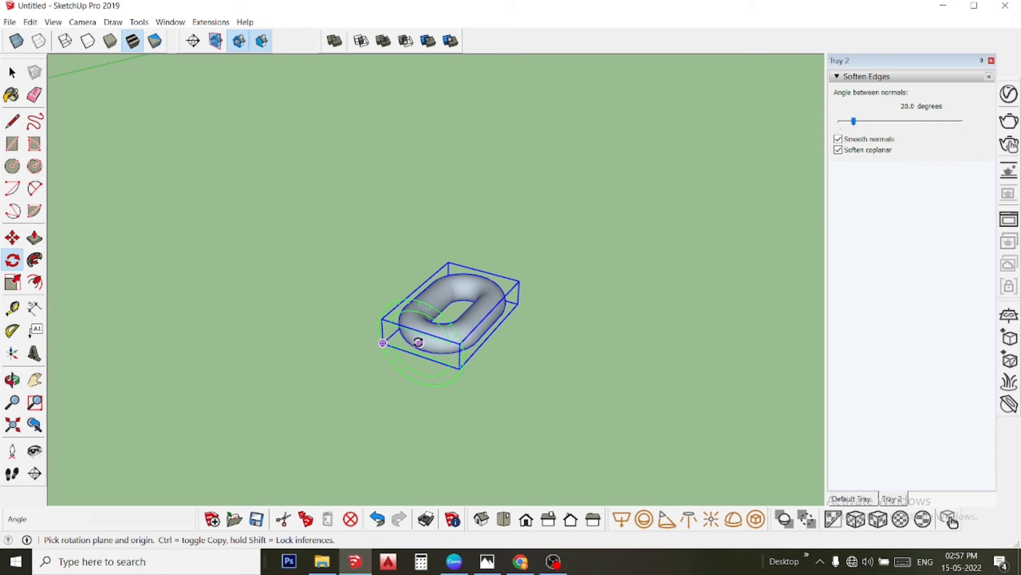
{"action": "left_click", "coordinate": [419, 343]}
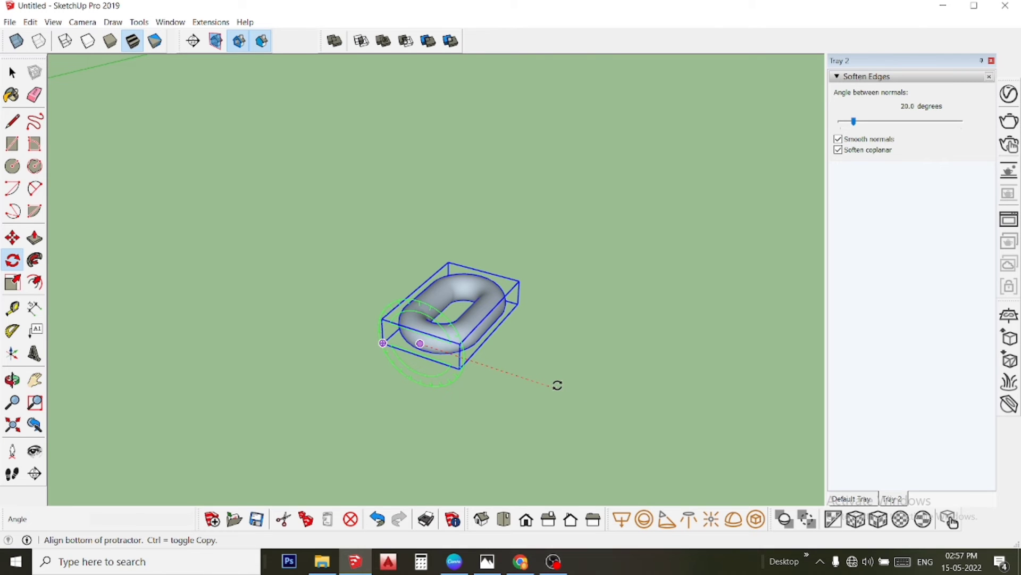
{"action": "left_click", "coordinate": [557, 384]}
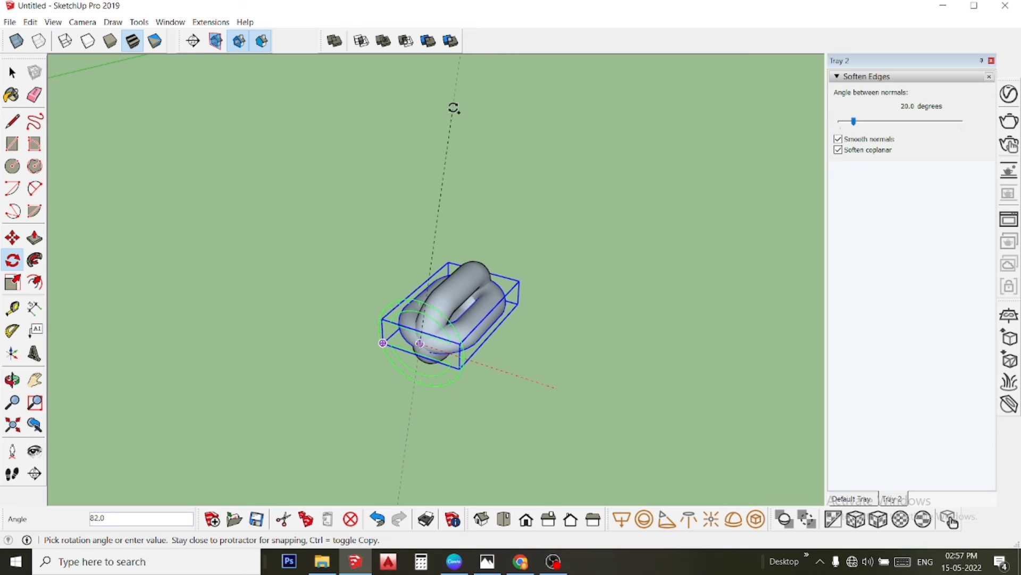
{"action": "left_click", "coordinate": [418, 169]}
Step: Copy the upright link along the green axis so it interlocks with the first
{"action": "mouse_move", "coordinate": [592, 228]}
{"action": "middle_mouse_down"}
{"action": "mouse_move", "coordinate": [288, 270]}
{"action": "mouse_move", "coordinate": [121, 263]}
{"action": "middle_mouse_up"}
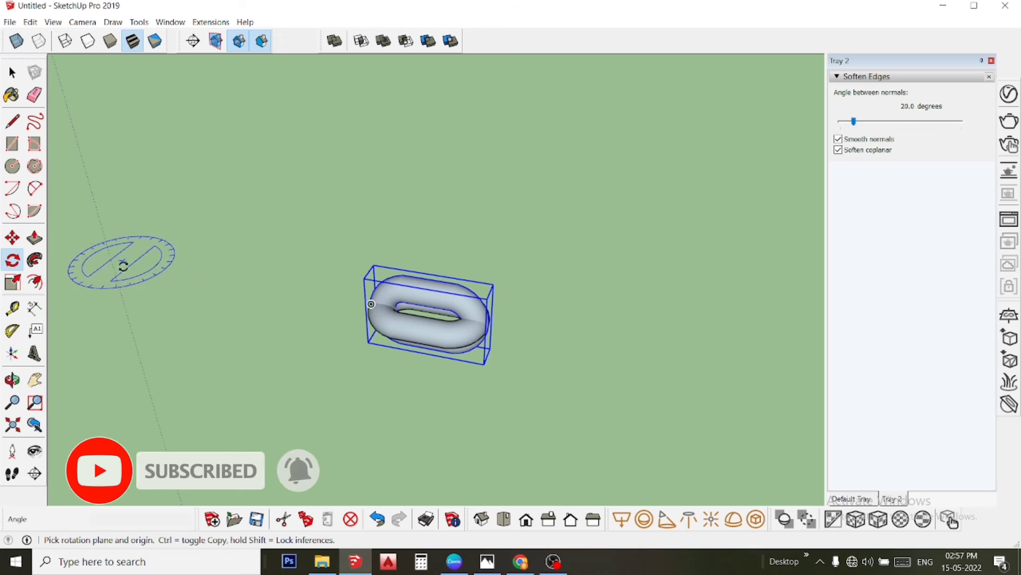
{"action": "left_click", "coordinate": [6, 241]}
{"action": "scroll", "coordinate": [498, 318], "scroll_direction": "up", "scroll_amount": 2}
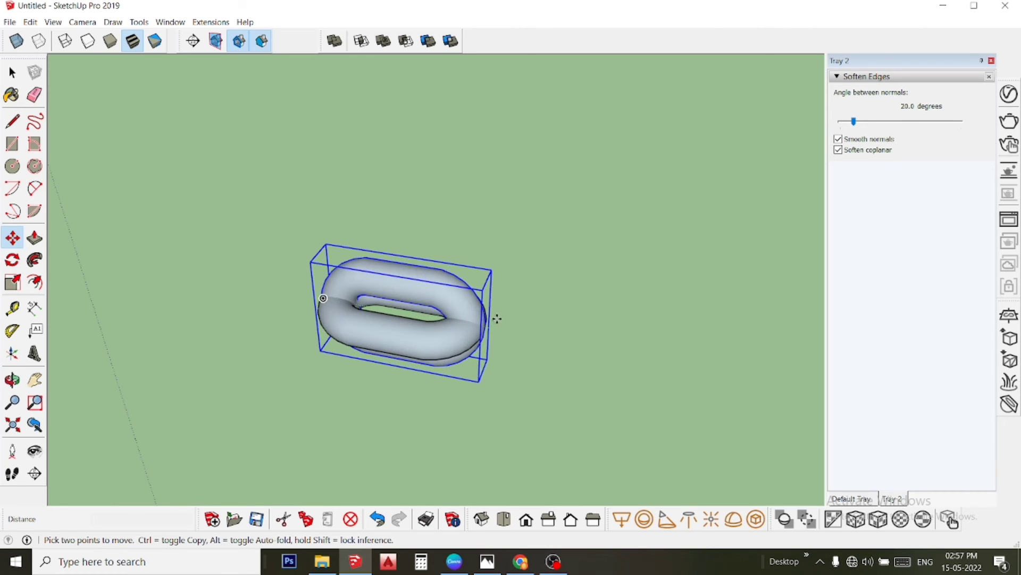
{"action": "scroll", "coordinate": [447, 314], "scroll_direction": "up", "scroll_amount": 2}
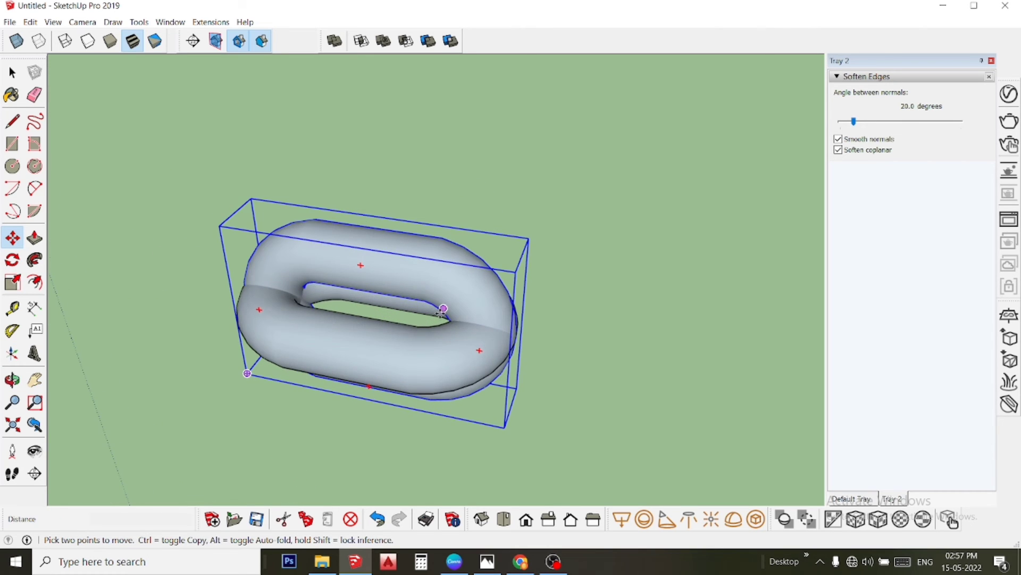
{"action": "left_click", "coordinate": [389, 165]}
{"action": "key", "text": "ctrl"}
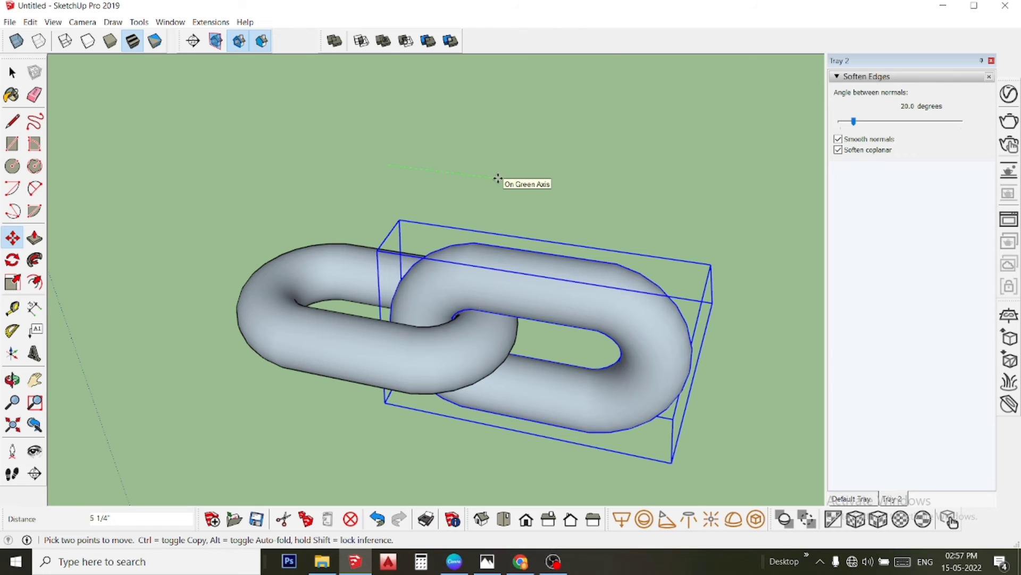
{"action": "left_click", "coordinate": [496, 177]}
Step: Zoom out and drag-select both interlocked links
{"action": "scroll", "coordinate": [429, 285], "scroll_direction": "down", "scroll_amount": 2}
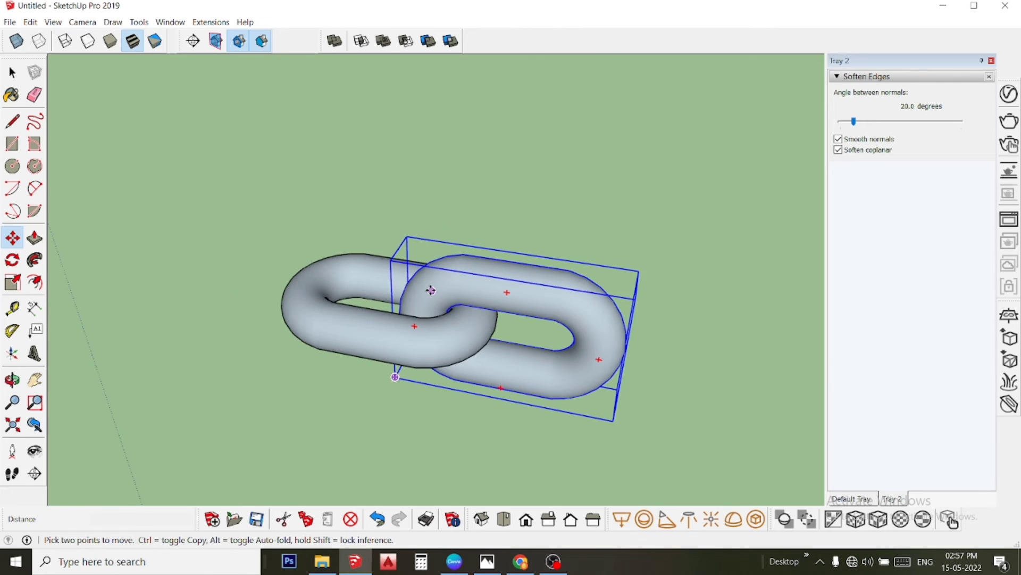
{"action": "scroll", "coordinate": [434, 287], "scroll_direction": "down", "scroll_amount": 2}
{"action": "scroll", "coordinate": [436, 287], "scroll_direction": "down", "scroll_amount": 2}
{"action": "scroll", "coordinate": [436, 288], "scroll_direction": "down", "scroll_amount": 2}
{"action": "key", "text": "space"}
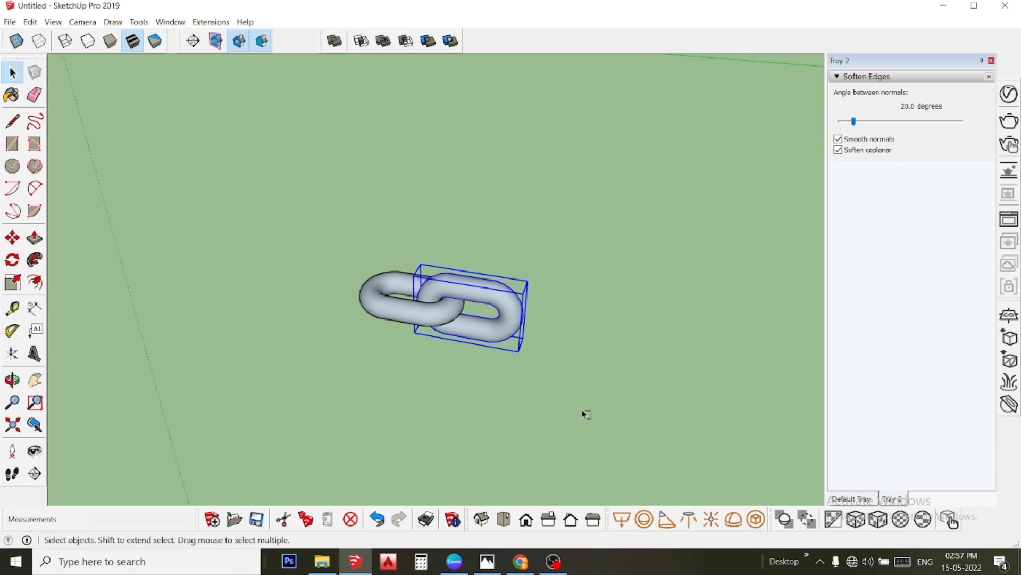
{"action": "left_click_drag", "start_coordinate": [336, 240], "coordinate": [354, 233]}
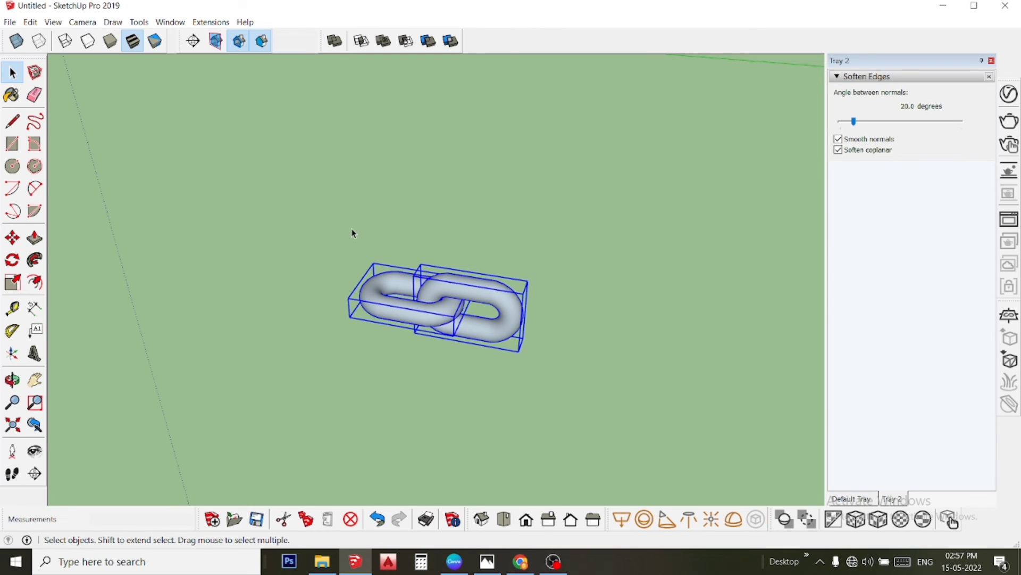
Step: Group the two interlocked links and orbit around the grouped pair
{"action": "right_click", "coordinate": [424, 286]}
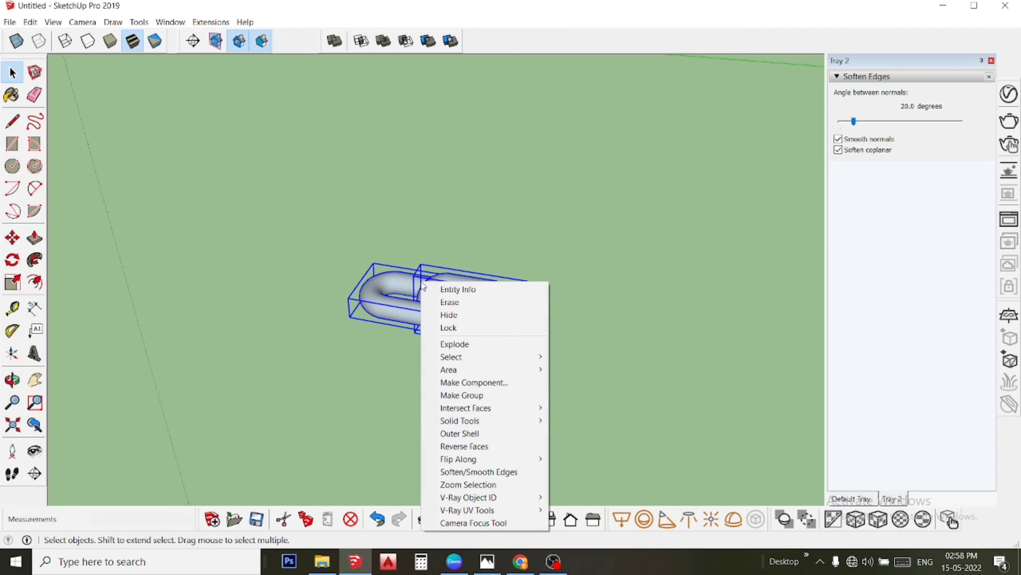
{"action": "left_click", "coordinate": [500, 395]}
{"action": "key", "text": "o"}
{"action": "left_click_drag", "start_coordinate": [438, 346], "coordinate": [582, 365]}
{"action": "key", "text": "space"}
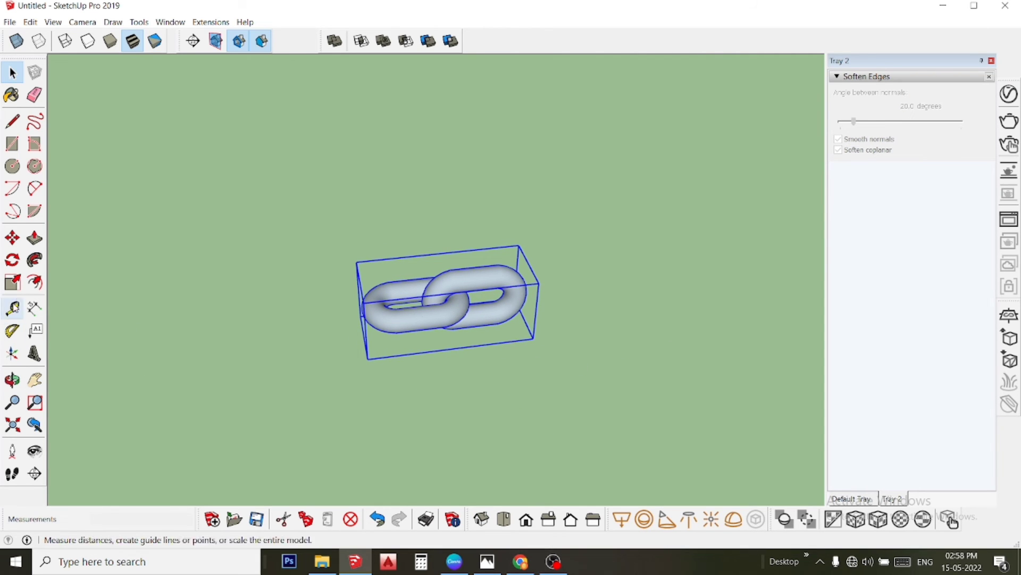
Step: Copy the grouped pair along the green axis and array it ten times with *10
{"action": "left_click", "coordinate": [12, 238]}
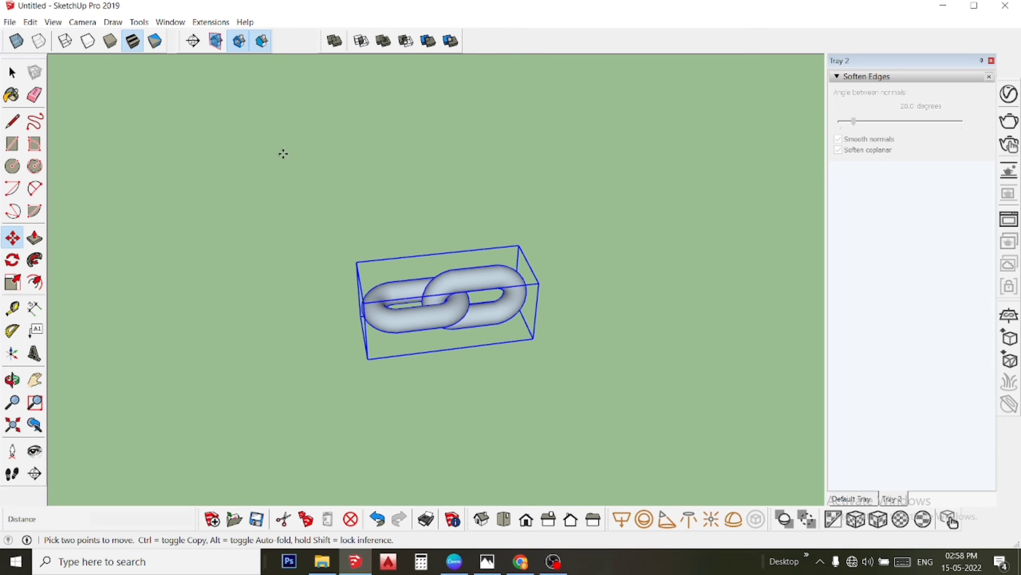
{"action": "key", "text": "ctrl"}
{"action": "left_click", "coordinate": [326, 149]}
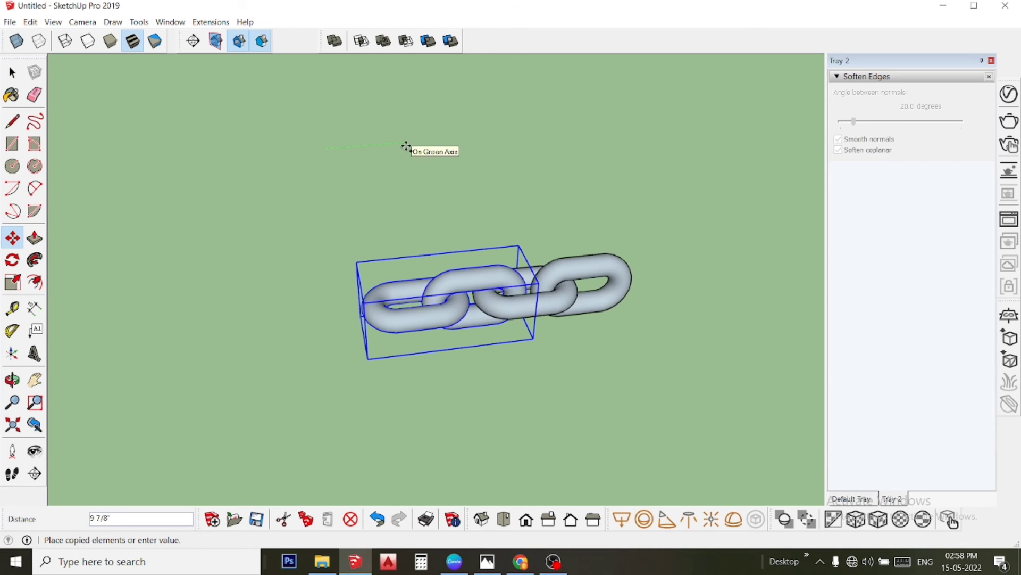
{"action": "left_click", "coordinate": [406, 145]}
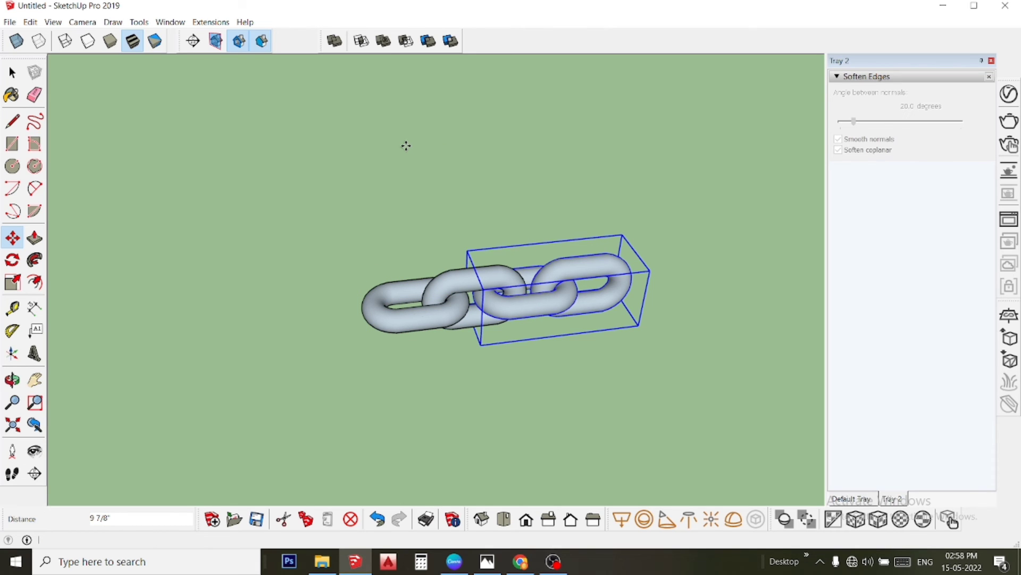
{"action": "type", "text": "*"}
{"action": "key", "text": "Return"}
{"action": "key", "text": "space"}
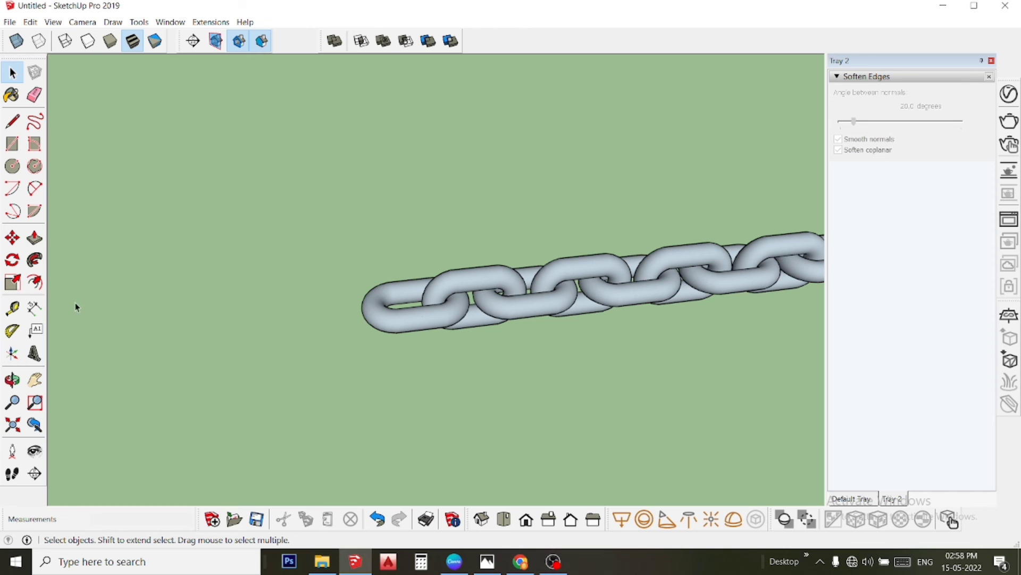
Step: Zoom and orbit until the whole chain lies flat in view
{"action": "scroll", "coordinate": [77, 307], "scroll_direction": "down", "scroll_amount": 1}
{"action": "scroll", "coordinate": [415, 351], "scroll_direction": "down", "scroll_amount": 2}
{"action": "scroll", "coordinate": [390, 354], "scroll_direction": "down", "scroll_amount": 1}
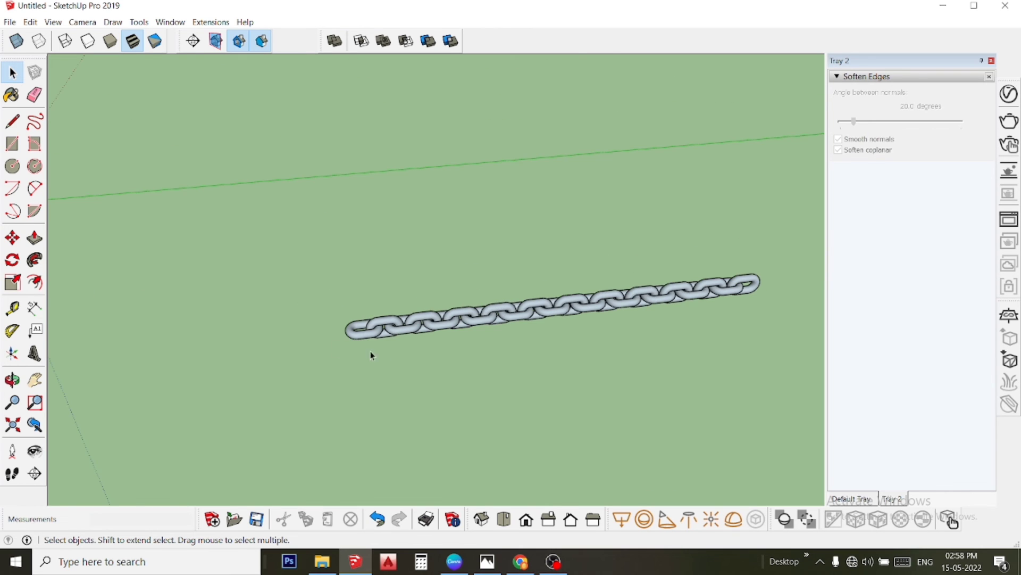
{"action": "key", "text": "o"}
{"action": "mouse_move", "coordinate": [312, 335]}
{"action": "left_mouse_down"}
{"action": "mouse_move", "coordinate": [417, 325]}
{"action": "mouse_move", "coordinate": [486, 340]}
{"action": "mouse_move", "coordinate": [464, 420]}
{"action": "mouse_move", "coordinate": [438, 413]}
{"action": "left_mouse_up"}
{"action": "key", "text": "space"}
{"action": "scroll", "coordinate": [413, 311], "scroll_direction": "up", "scroll_amount": 2}
{"action": "scroll", "coordinate": [468, 292], "scroll_direction": "up", "scroll_amount": 1}
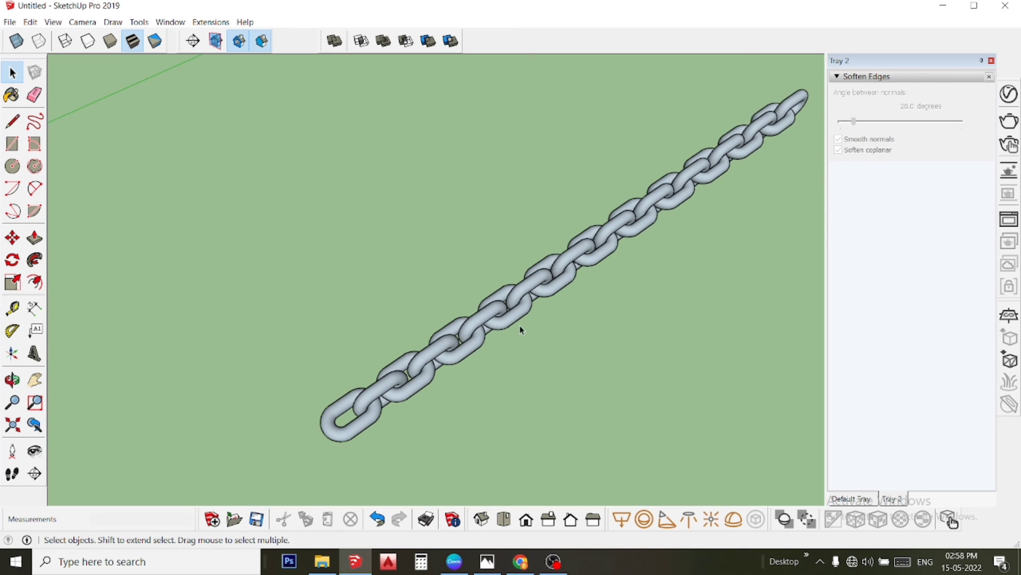
{"action": "mouse_move", "coordinate": [519, 325]}
{"action": "middle_mouse_down"}
{"action": "mouse_move", "coordinate": [406, 276]}
{"action": "mouse_move", "coordinate": [422, 283]}
{"action": "middle_mouse_up"}
{"action": "scroll", "coordinate": [422, 284], "scroll_direction": "down", "scroll_amount": 1}
{"action": "scroll", "coordinate": [423, 284], "scroll_direction": "down", "scroll_amount": 2}
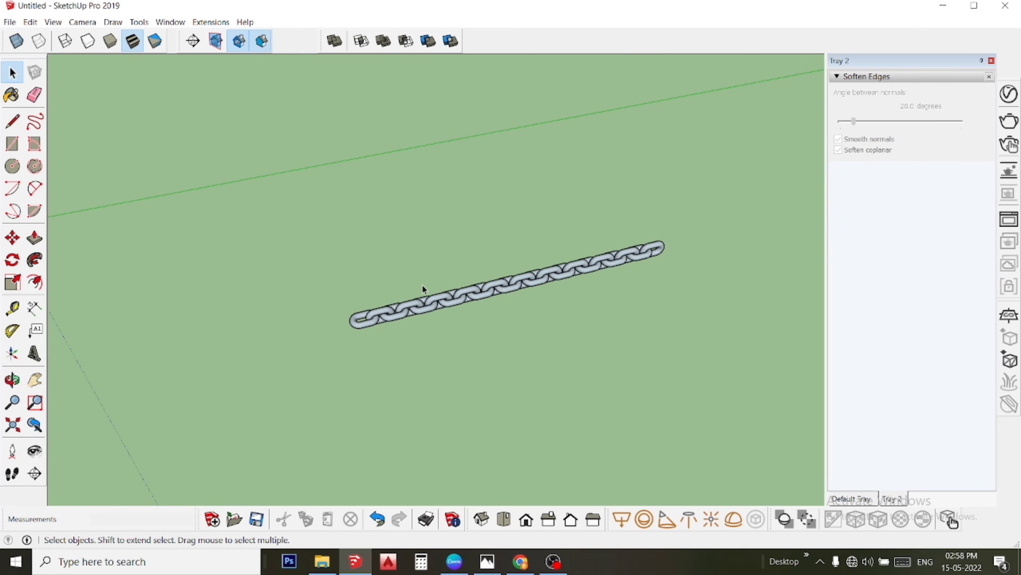
Step: Box-select the entire chain and make it one group
{"action": "left_click_drag", "start_coordinate": [749, 394], "coordinate": [620, 337]}
{"action": "left_click_drag", "start_coordinate": [150, 155], "coordinate": [178, 163]}
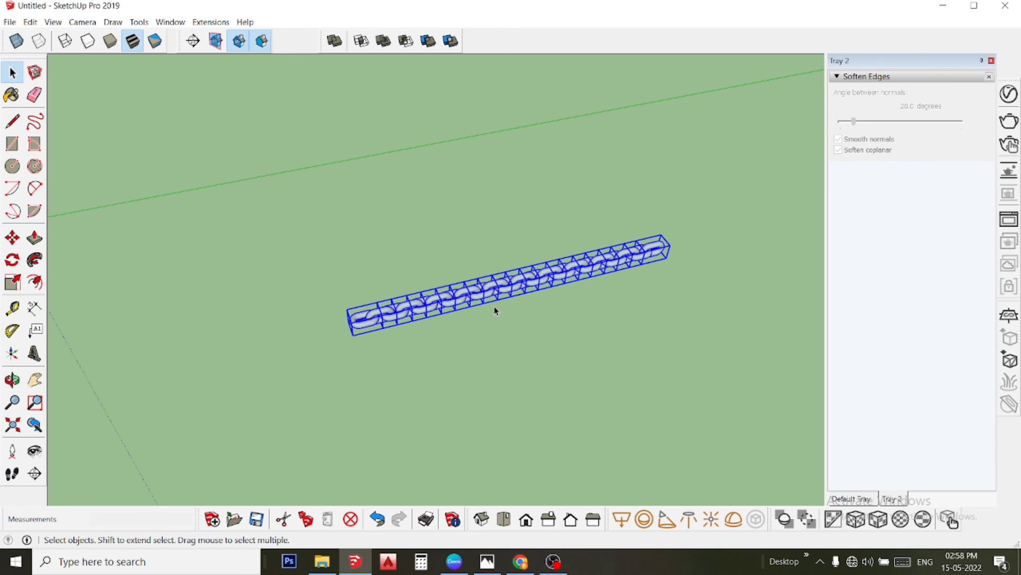
{"action": "right_click", "coordinate": [475, 292]}
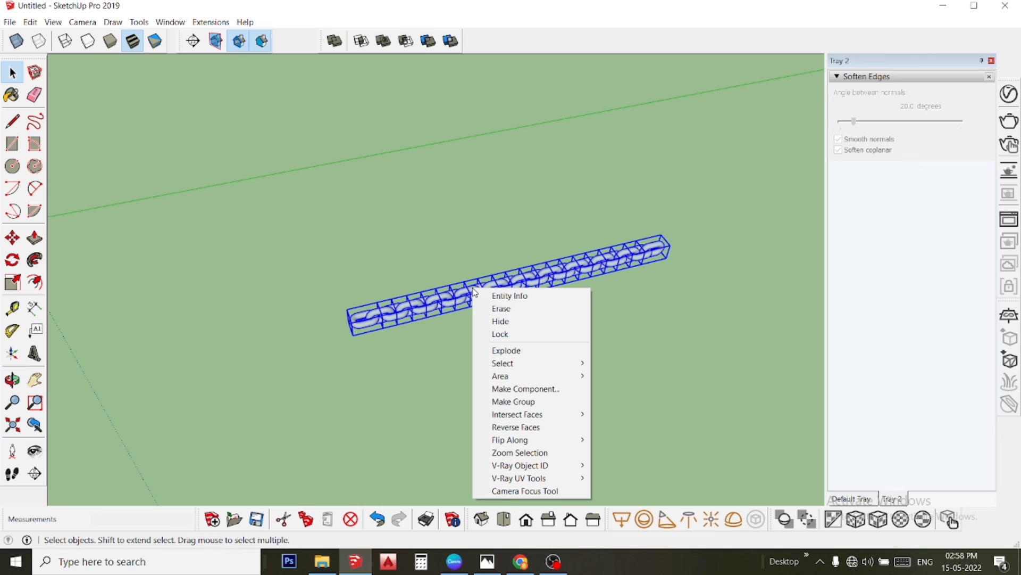
{"action": "left_click", "coordinate": [557, 401]}
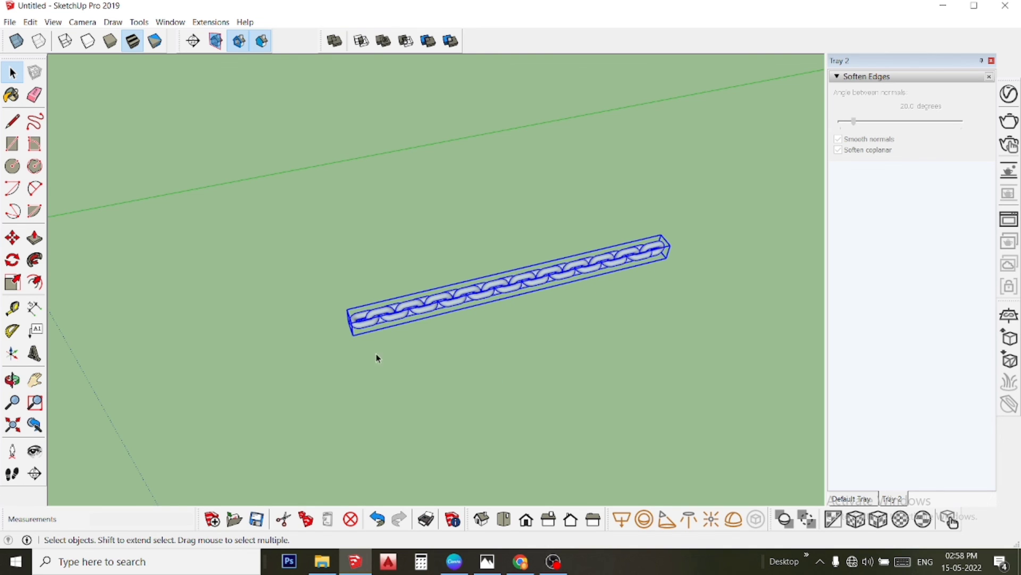
{"action": "left_click", "coordinate": [12, 237]}
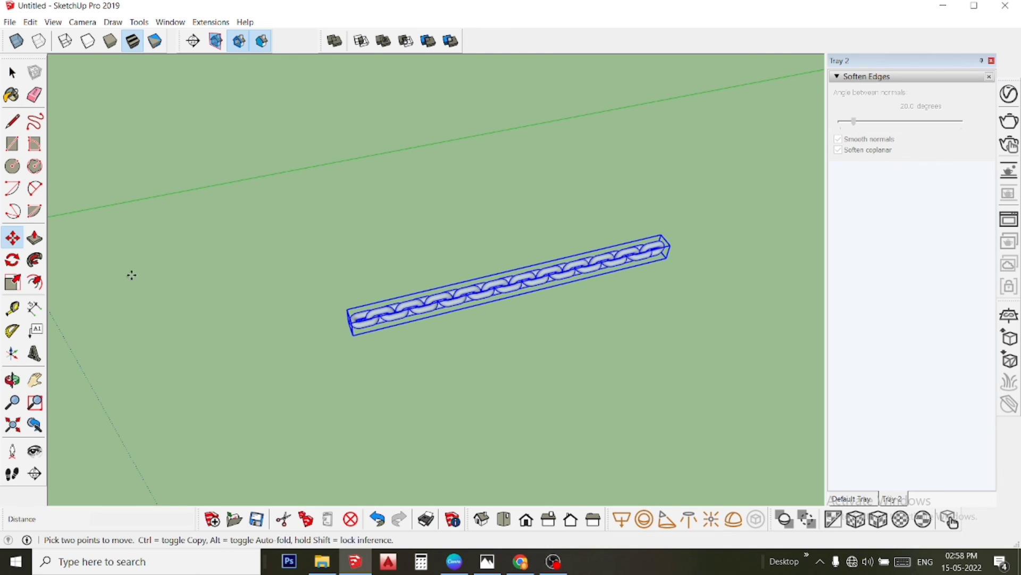
Step: Copy the chain group to a spot just below the original
{"action": "left_click", "coordinate": [312, 297]}
{"action": "key", "text": "ctrl"}
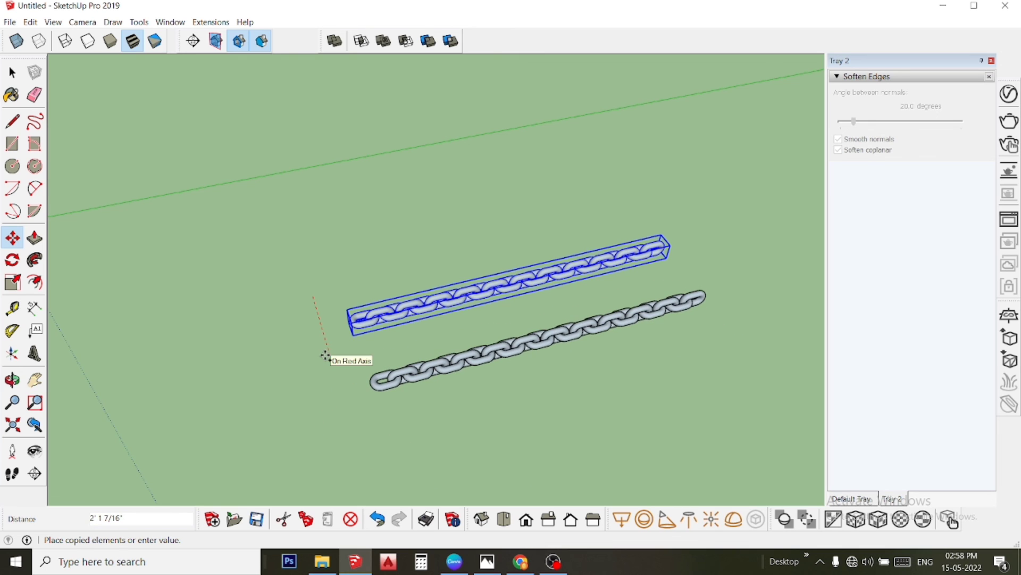
{"action": "left_click", "coordinate": [338, 381]}
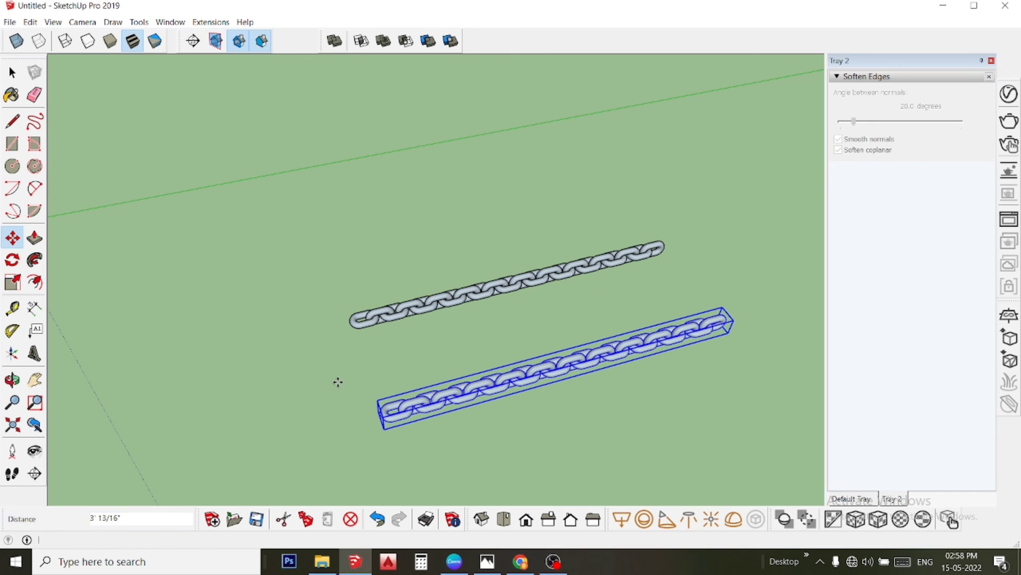
Step: Scale the copied chain up from its corner grips into a much larger chain
{"action": "left_click", "coordinate": [14, 281]}
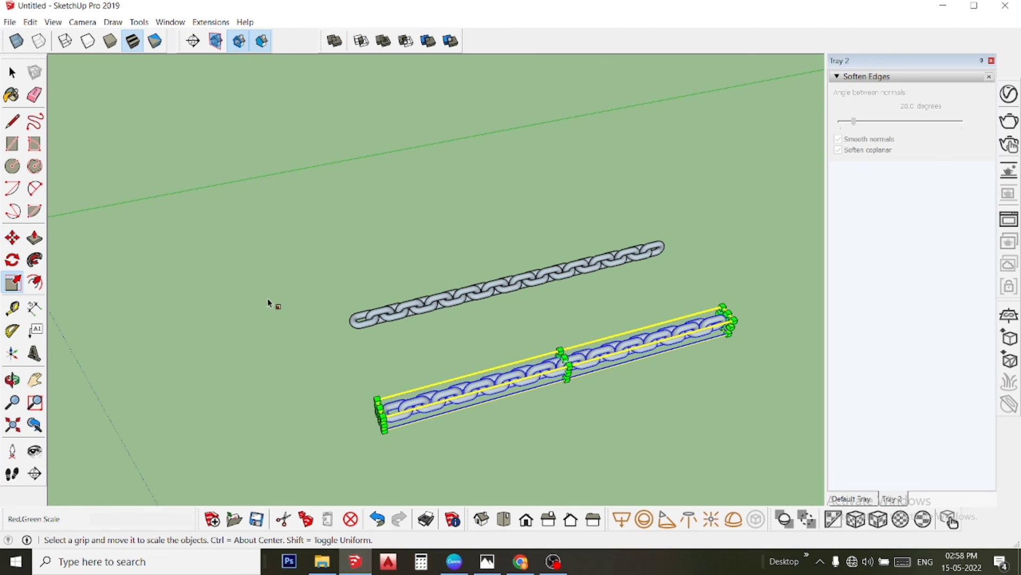
{"action": "scroll", "coordinate": [566, 365], "scroll_direction": "down", "scroll_amount": 2}
{"action": "scroll", "coordinate": [542, 373], "scroll_direction": "down", "scroll_amount": 2}
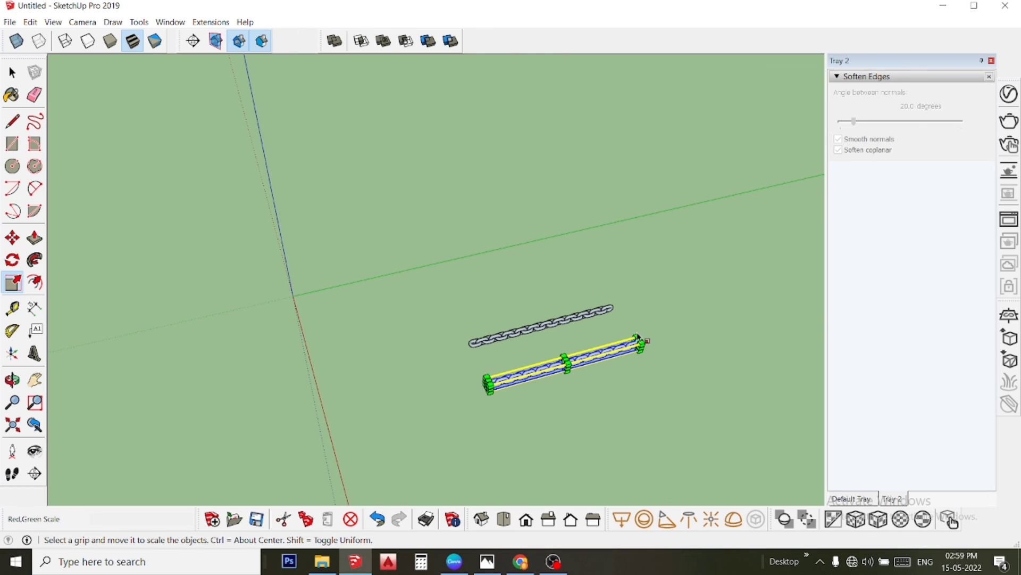
{"action": "left_click_drag", "start_coordinate": [640, 344], "coordinate": [813, 299]}
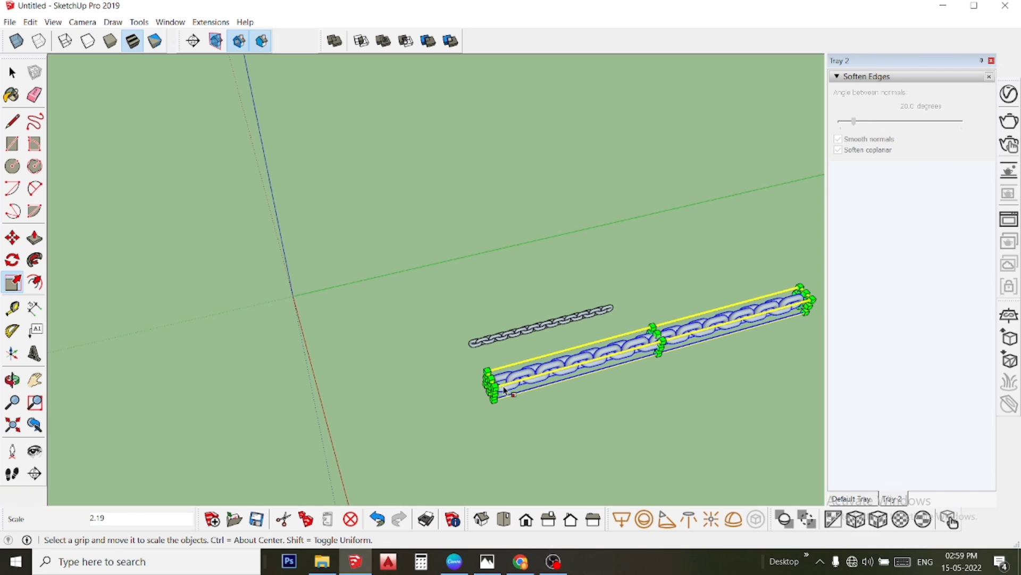
{"action": "left_click_drag", "start_coordinate": [503, 379], "coordinate": [234, 462]}
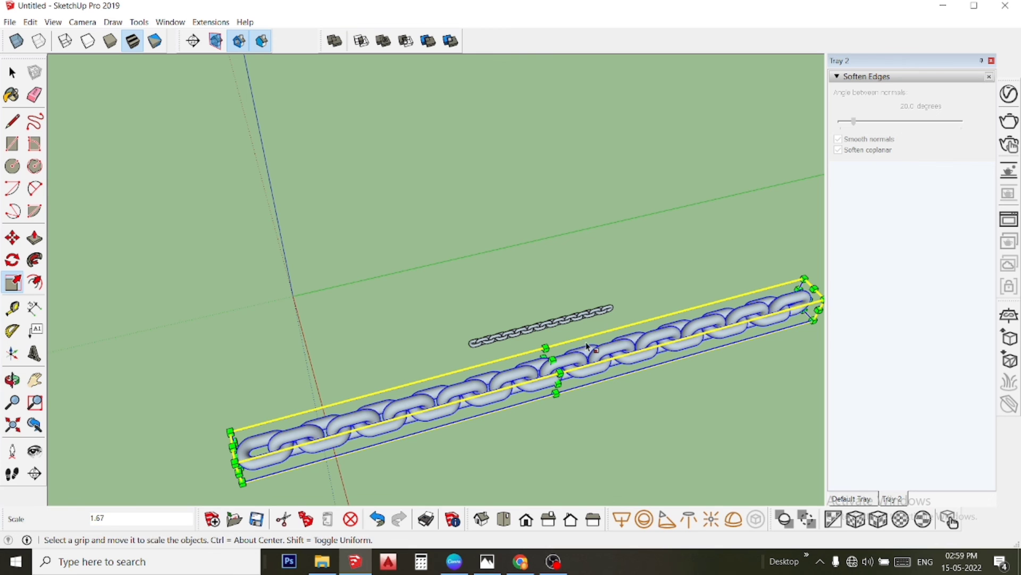
{"action": "key", "text": "space"}
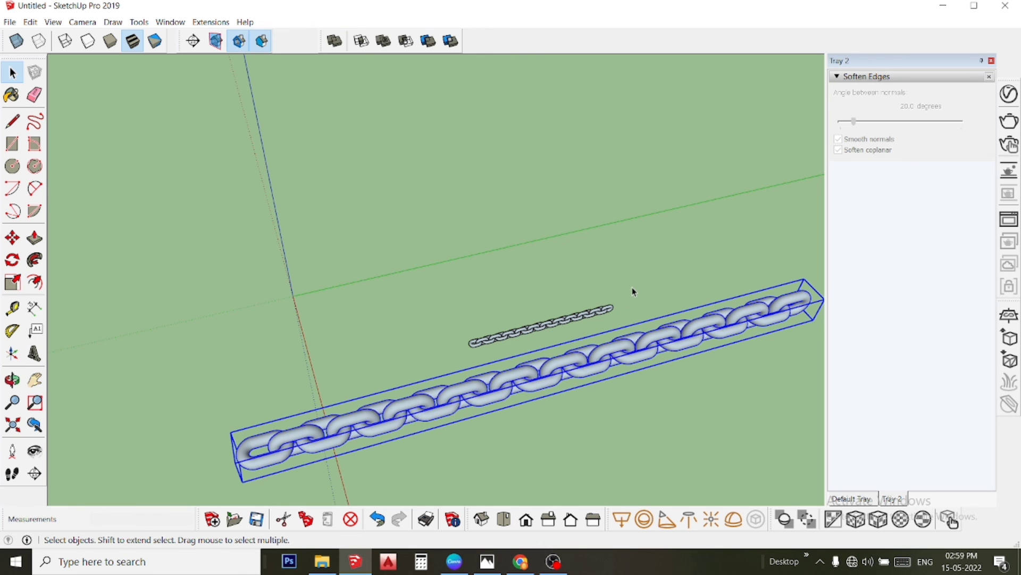
{"action": "left_click", "coordinate": [633, 292]}
{"action": "scroll", "coordinate": [605, 331], "scroll_direction": "up", "scroll_amount": 2}
{"action": "scroll", "coordinate": [612, 335], "scroll_direction": "up", "scroll_amount": 1}
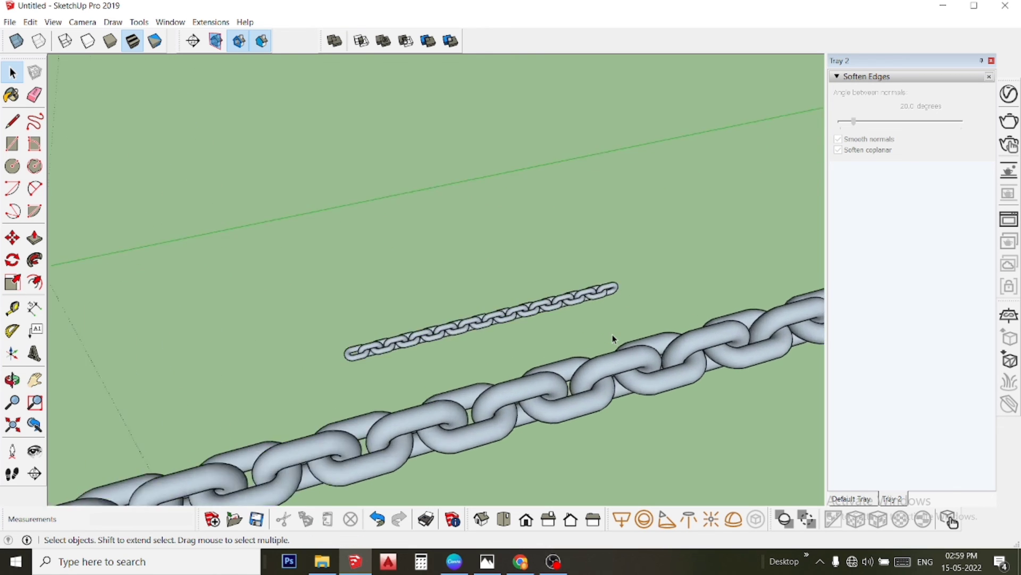
{"action": "scroll", "coordinate": [612, 335], "scroll_direction": "up", "scroll_amount": 1}
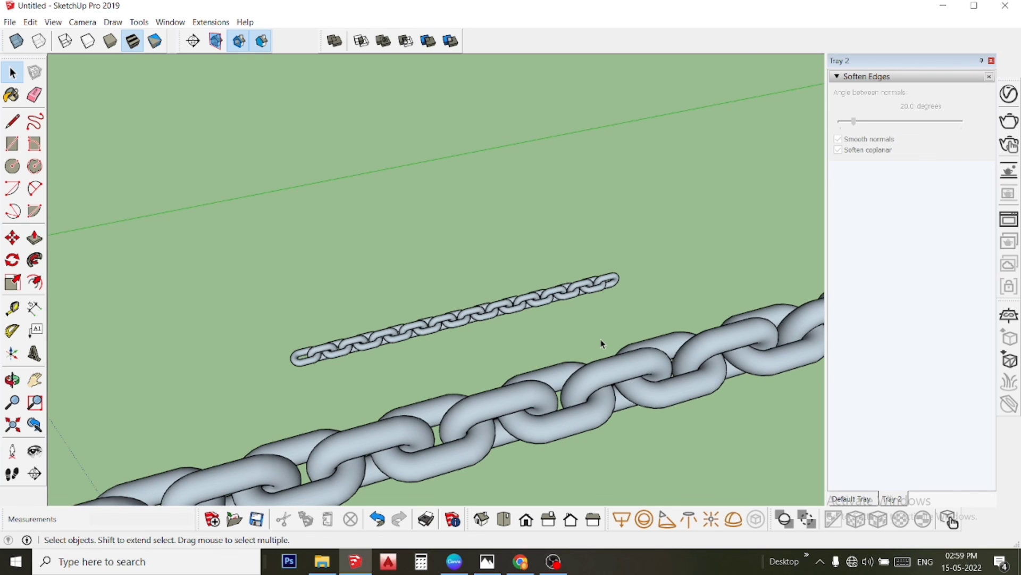
{"action": "scroll", "coordinate": [602, 343], "scroll_direction": "up", "scroll_amount": 2}
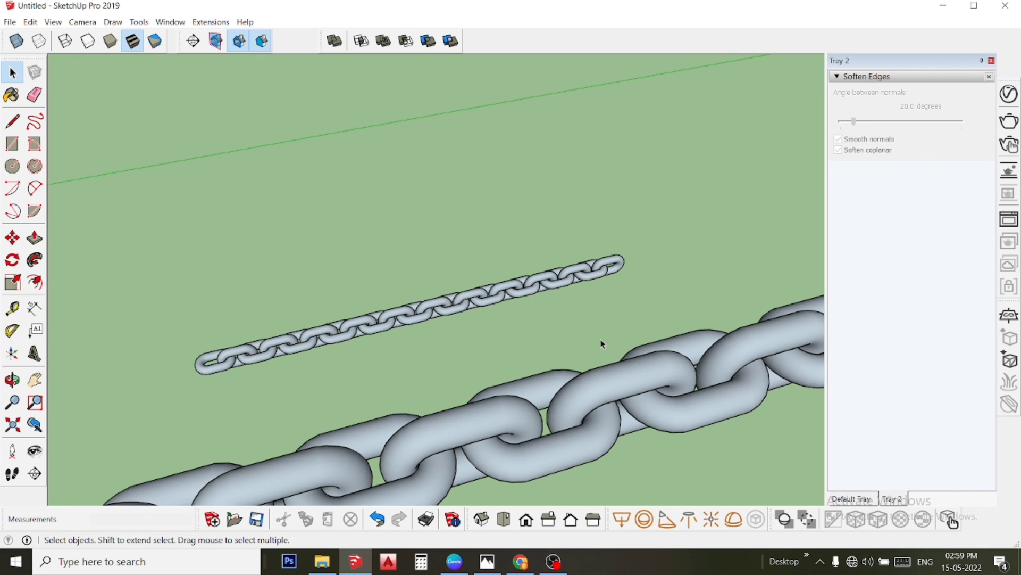